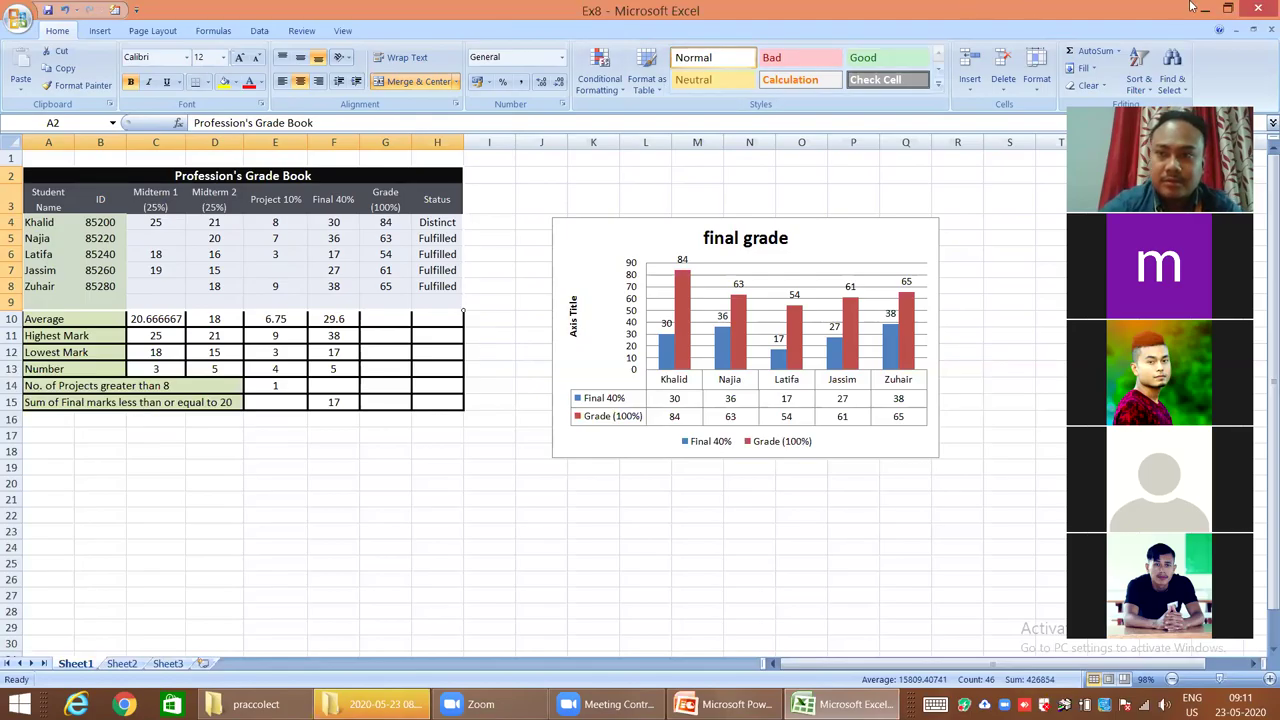
Close the Ex8 workbook without saving its changes and open the Ex9 workbook from the praccolect folder
left_click(1256, 12)
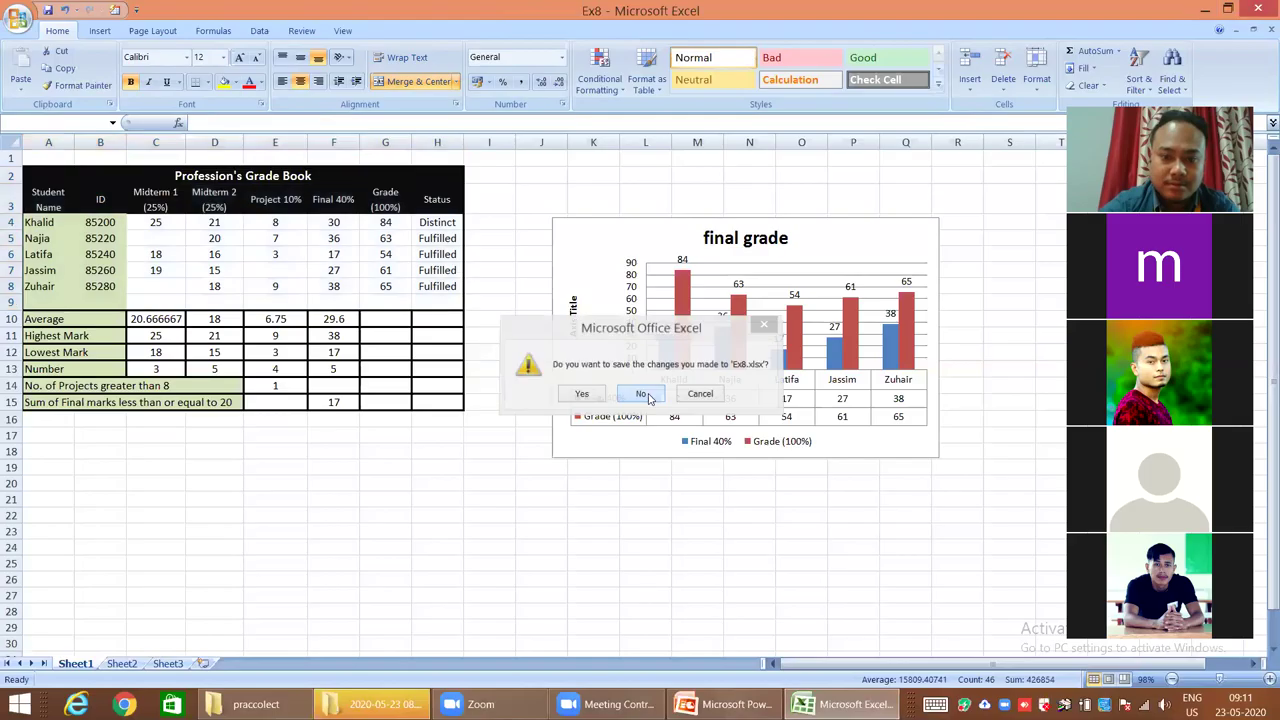
left_click(651, 395)
left_click(1204, 9)
left_click(541, 481)
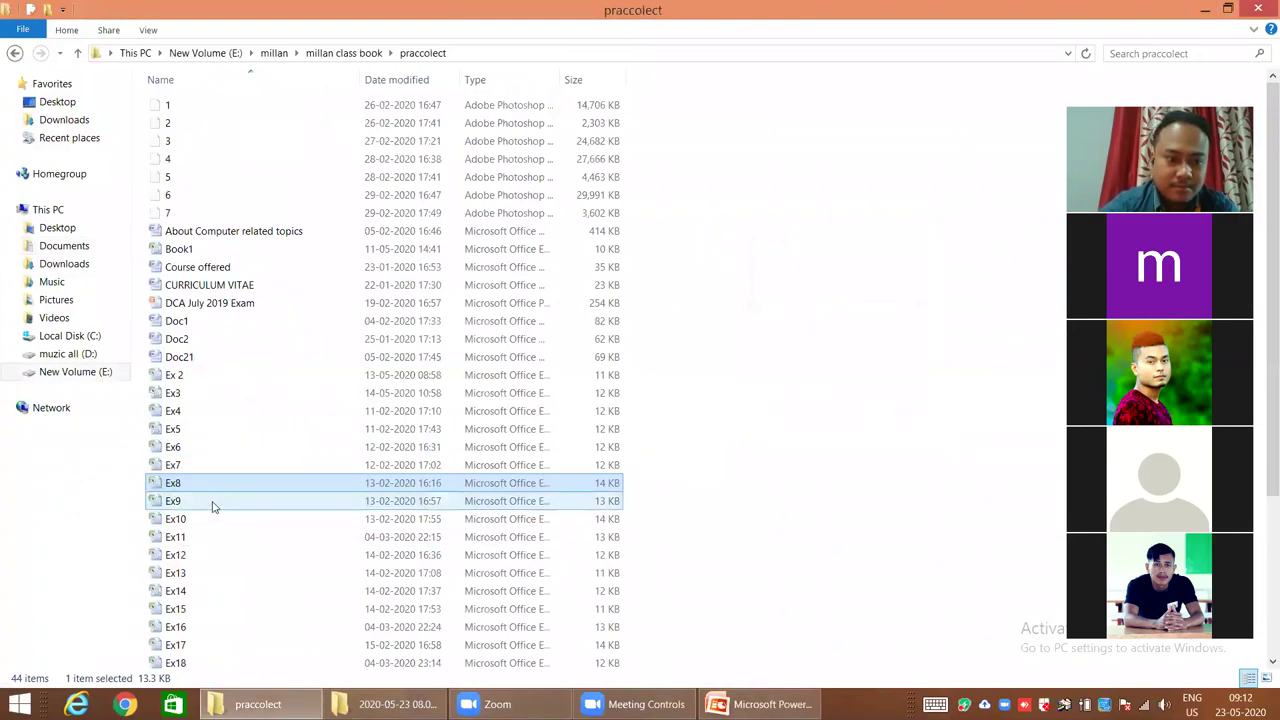
double_click(212, 503)
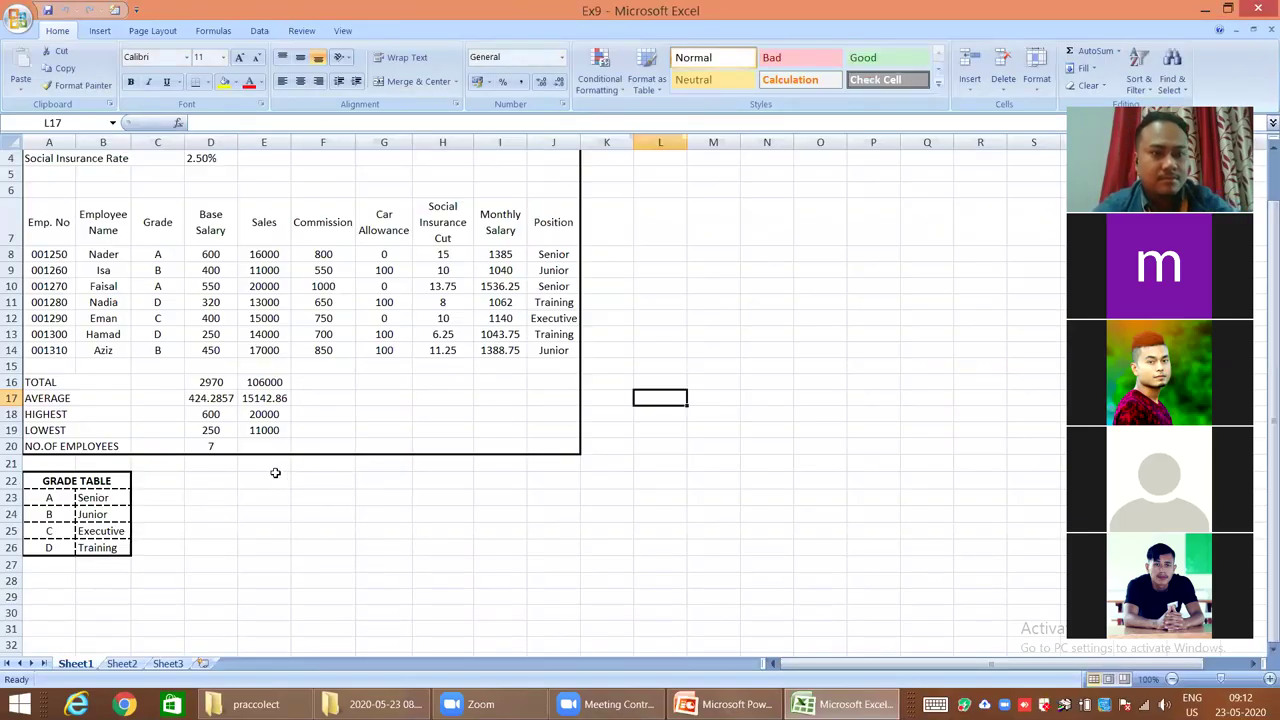
Examine the Oscar Rent A Car Company salary table, its summary rows and the grade table below it
scroll(344, 434, "up", 1)
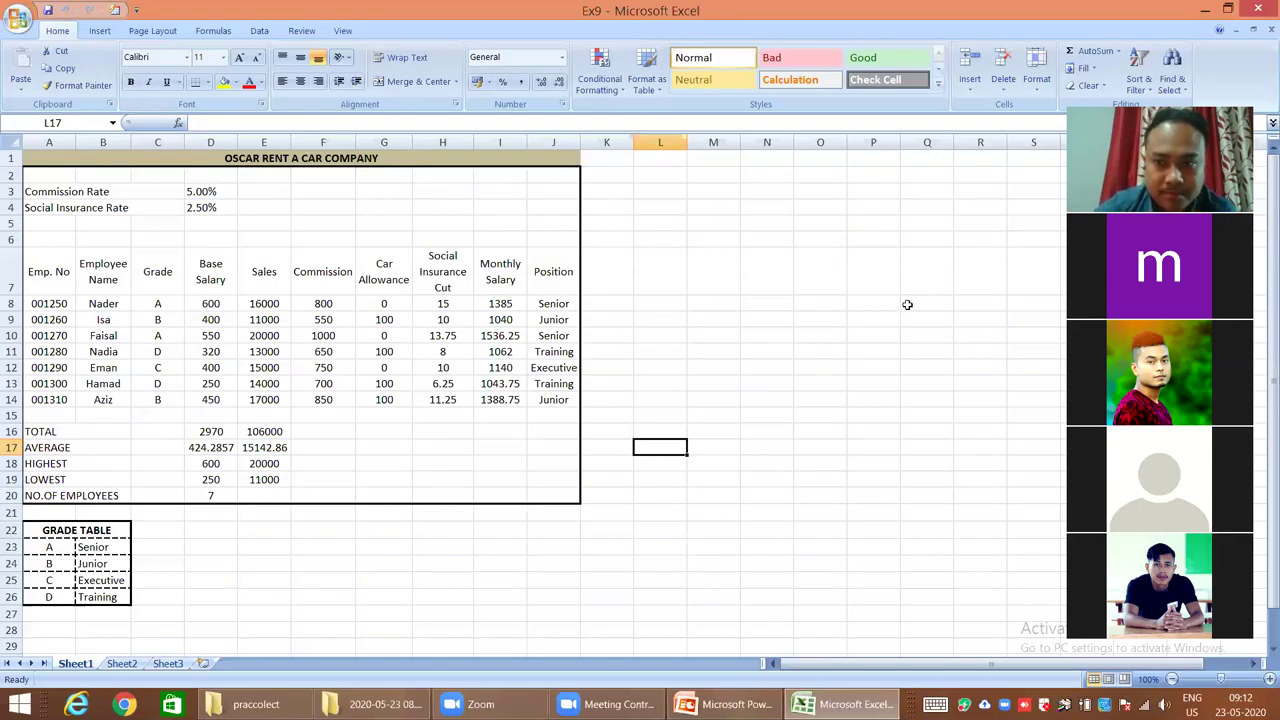
left_click(460, 220)
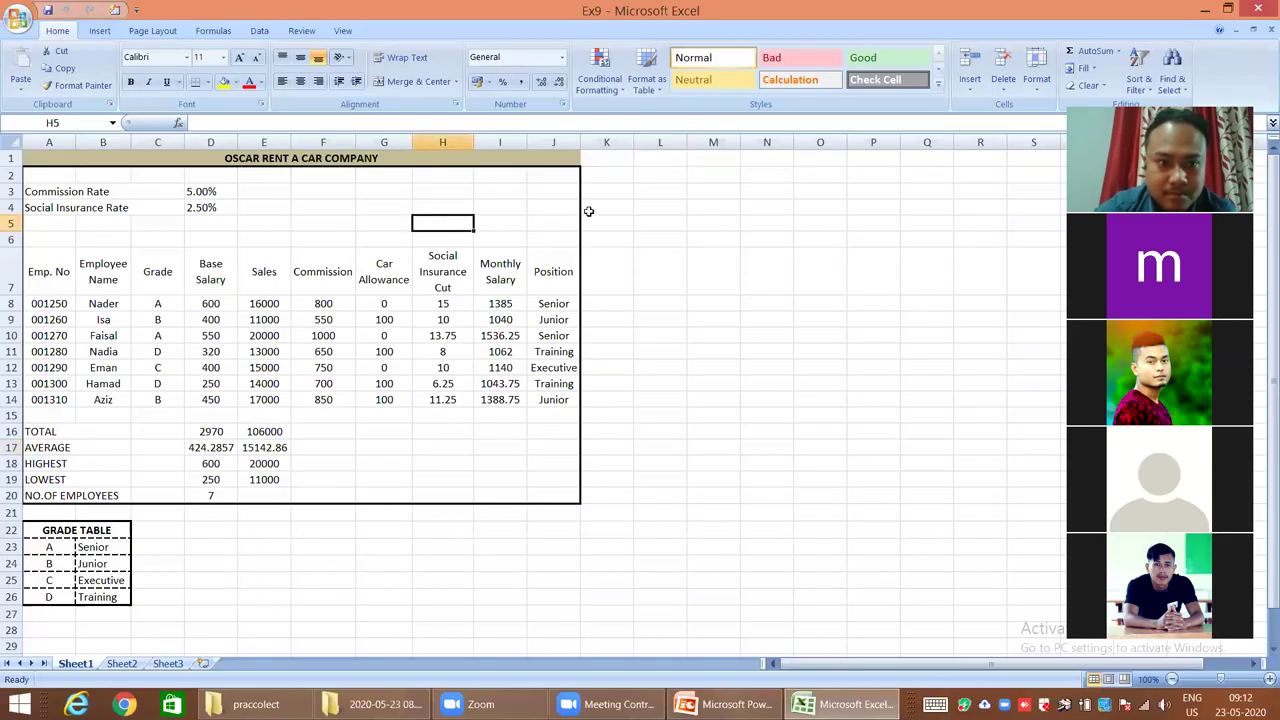
scroll(620, 284, "down", 1)
scroll(631, 291, "down", 1)
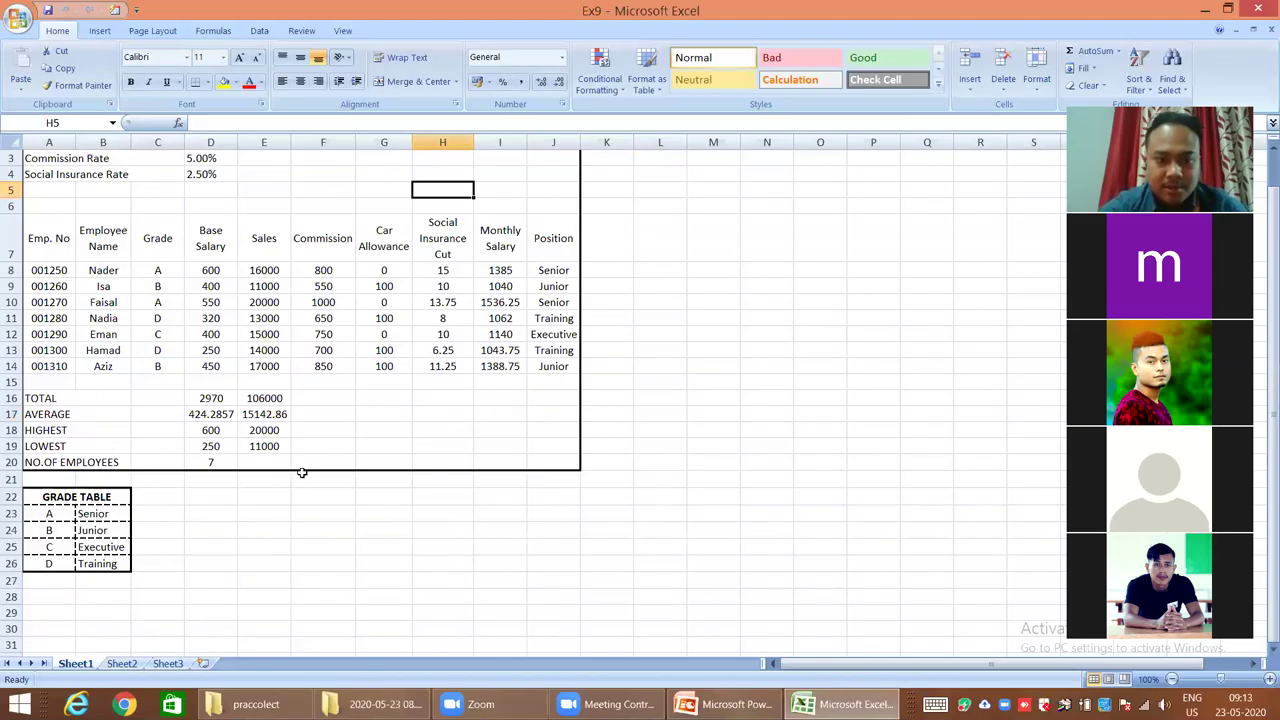
left_click(690, 298)
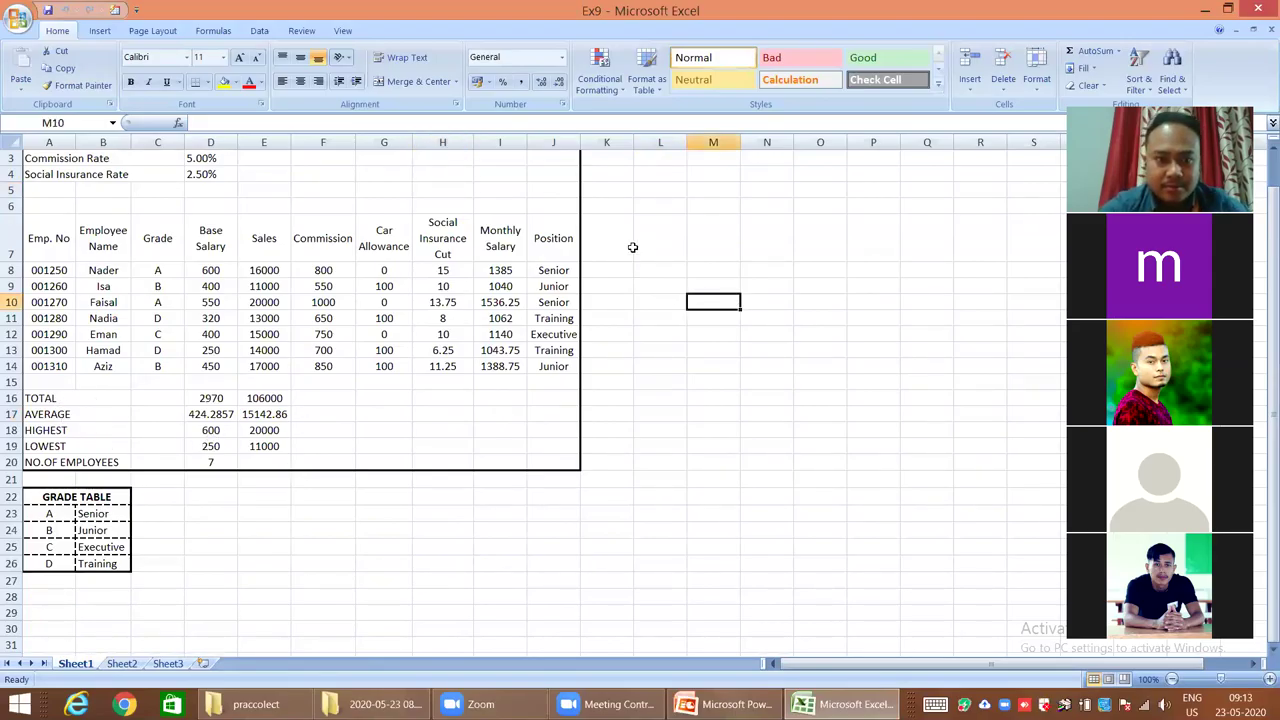
scroll(631, 246, "up", 1)
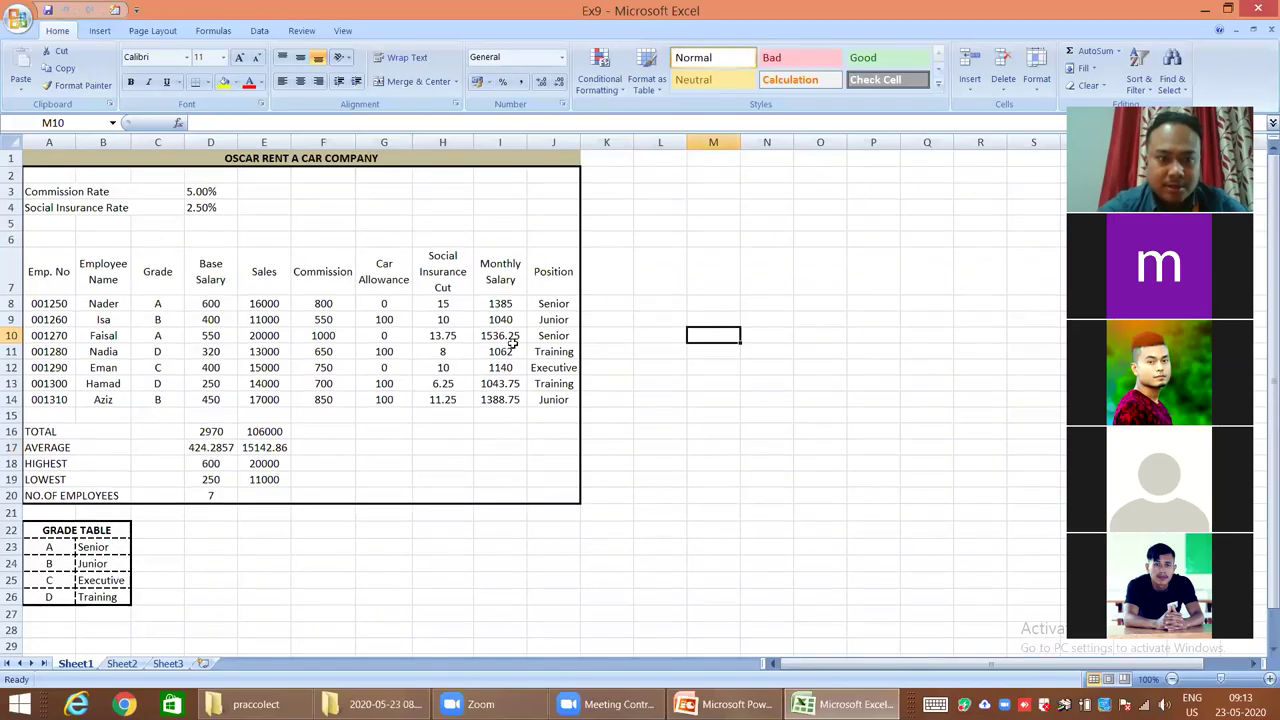
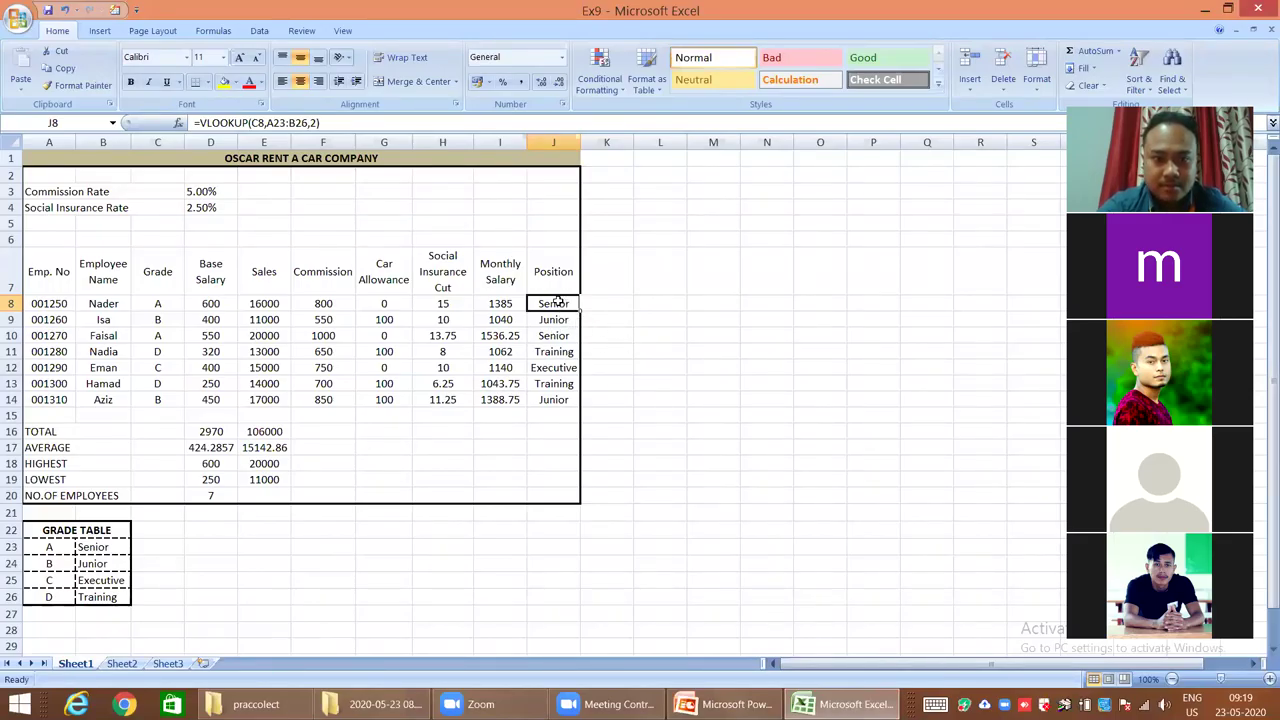
Clear the contents of the Position column for all employees, cells J8 to J14
left_click_drag(557, 301, 558, 397)
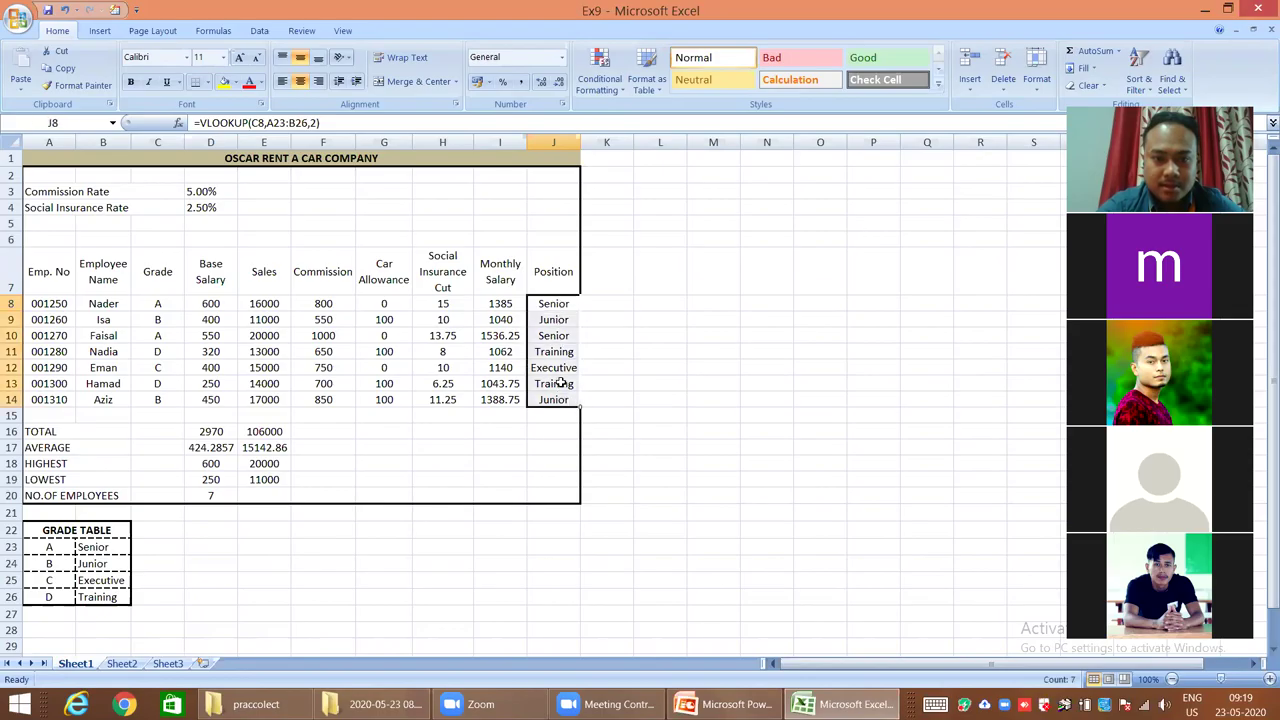
right_click(549, 311)
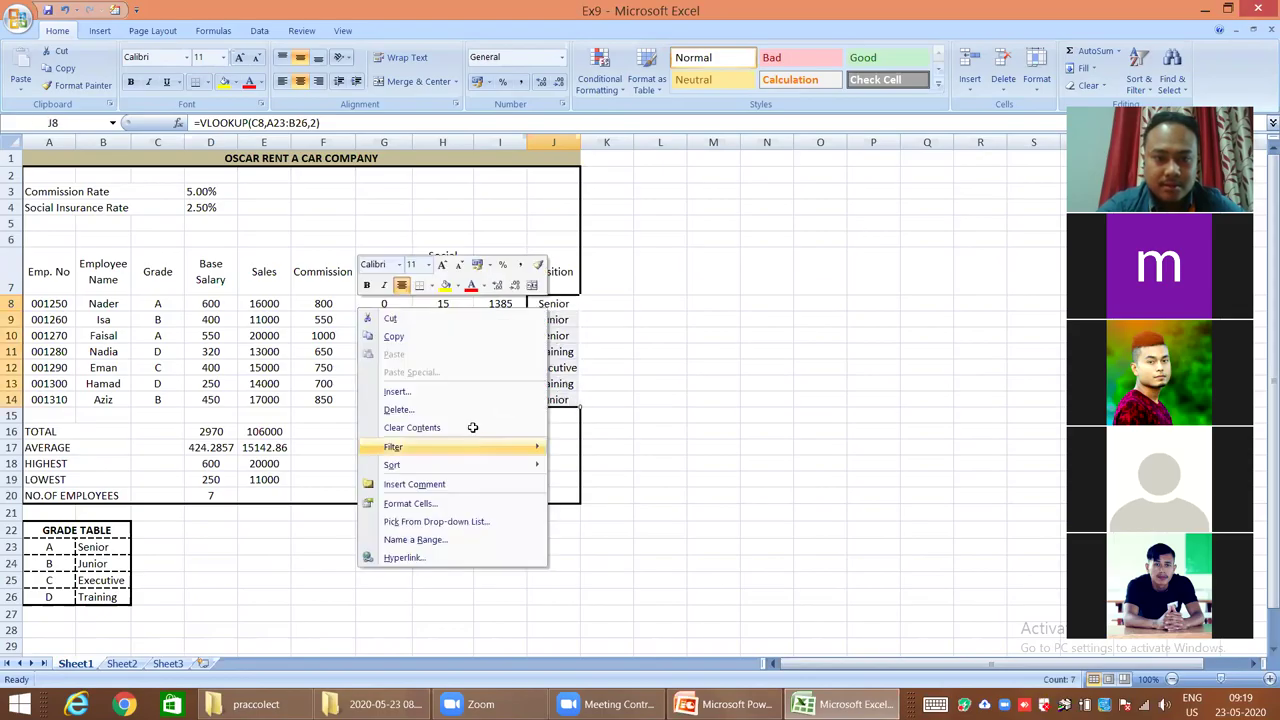
left_click(472, 427)
Insert the VLOOKUP function from the Lookup & Reference category into cell J8
left_click(549, 306)
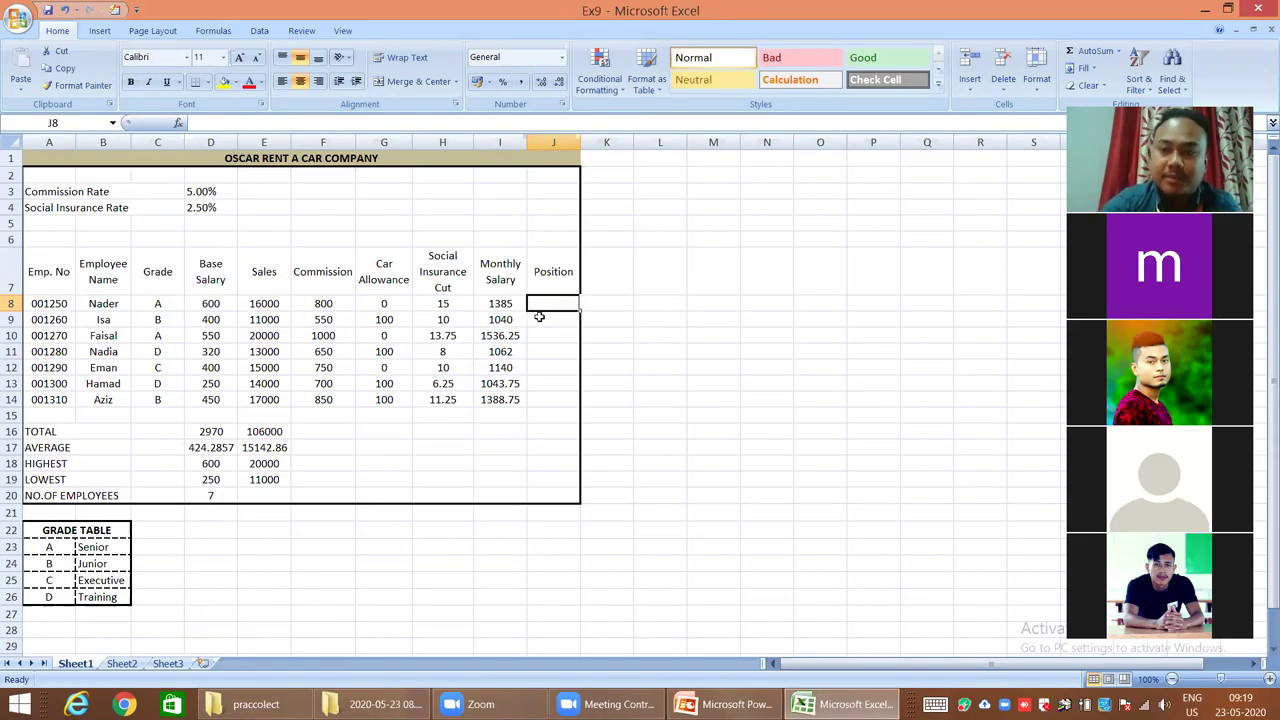
left_click(178, 122)
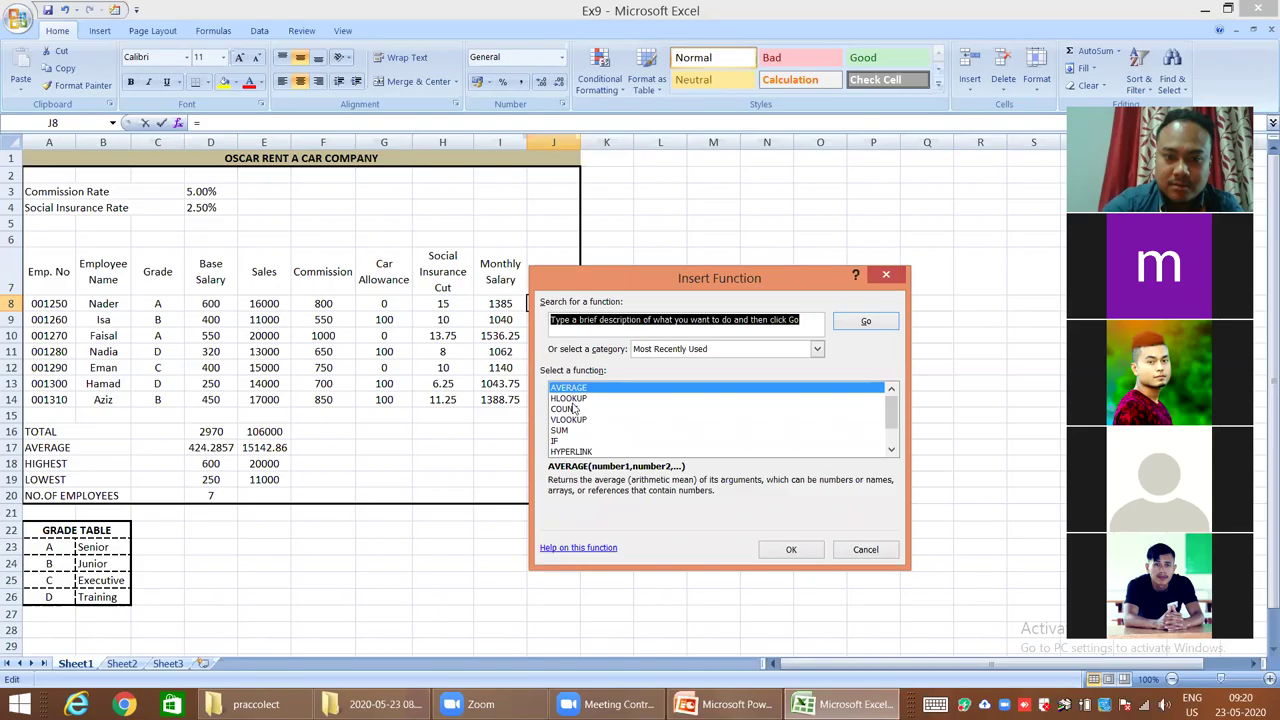
left_click(816, 349)
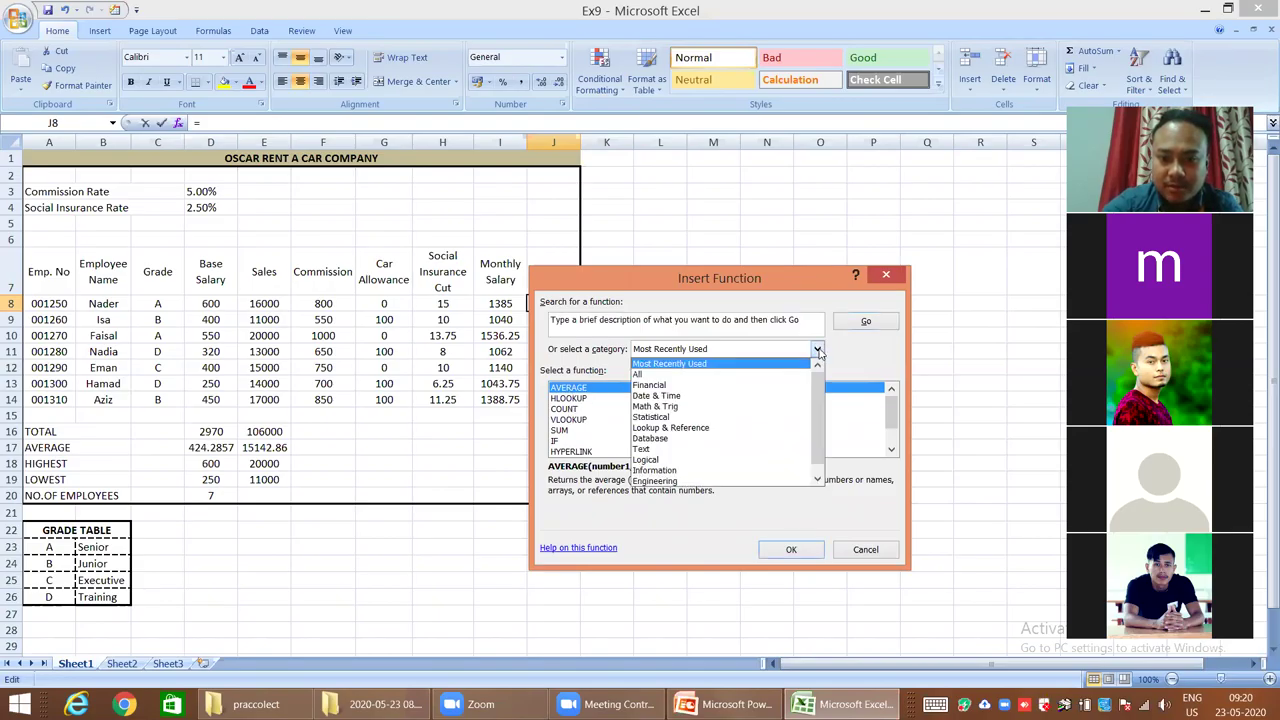
left_click(674, 429)
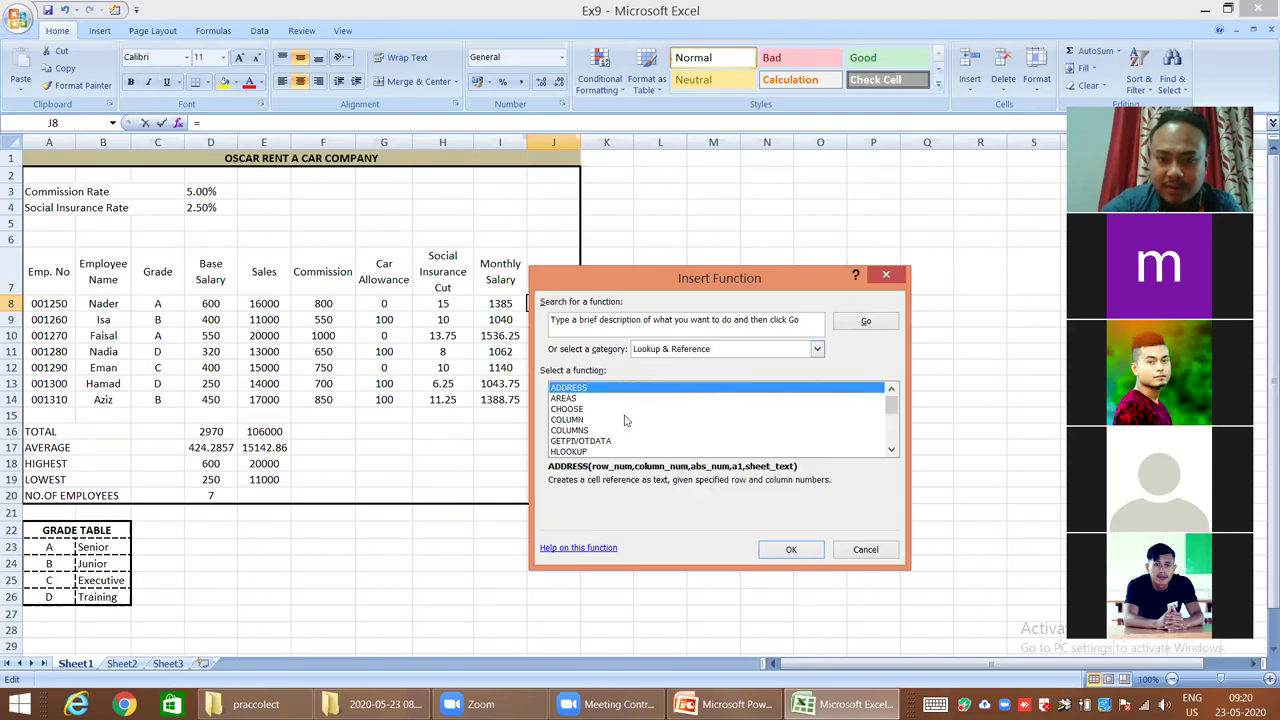
scroll(619, 414, "down", 1)
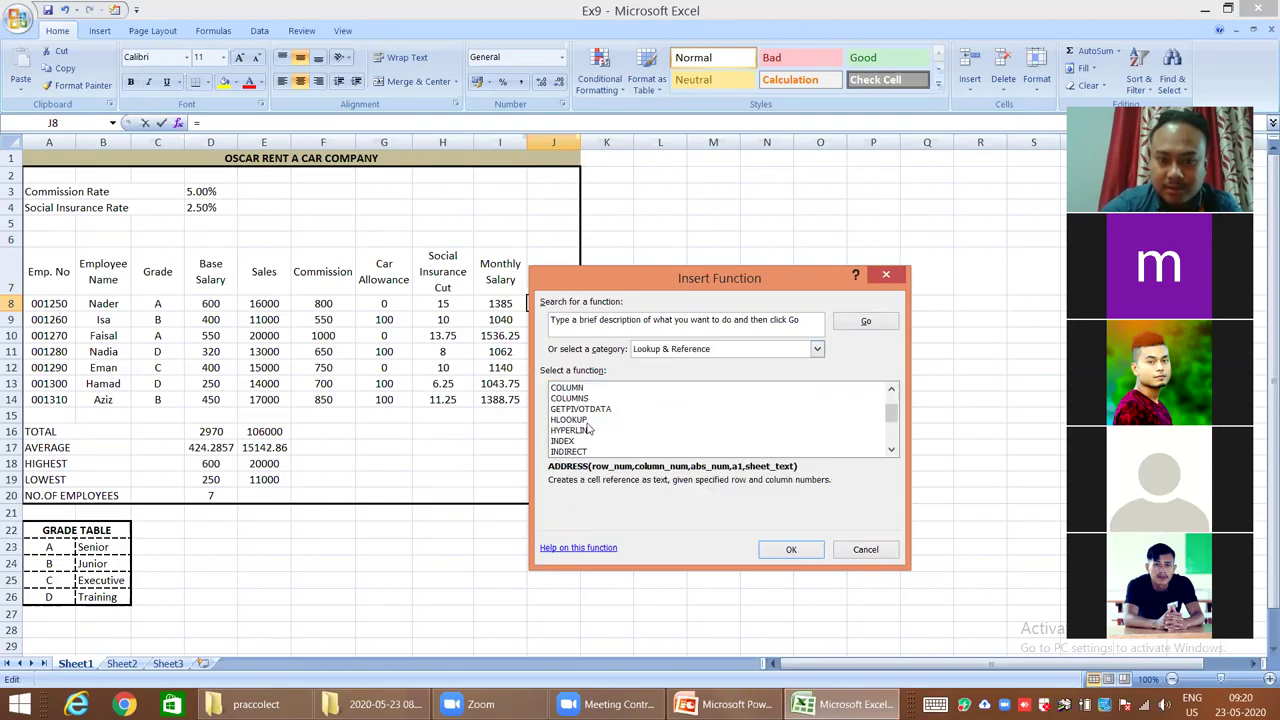
scroll(604, 425, "down", 1)
scroll(604, 425, "down", 2)
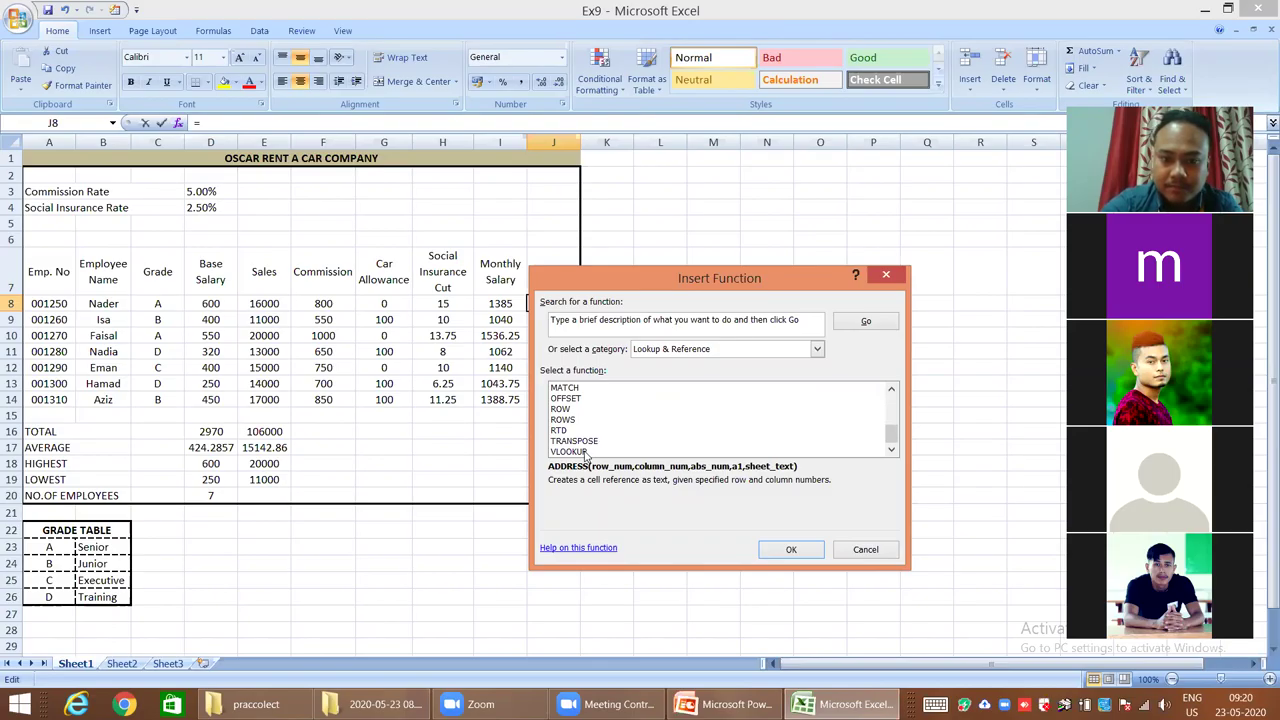
left_click(585, 452)
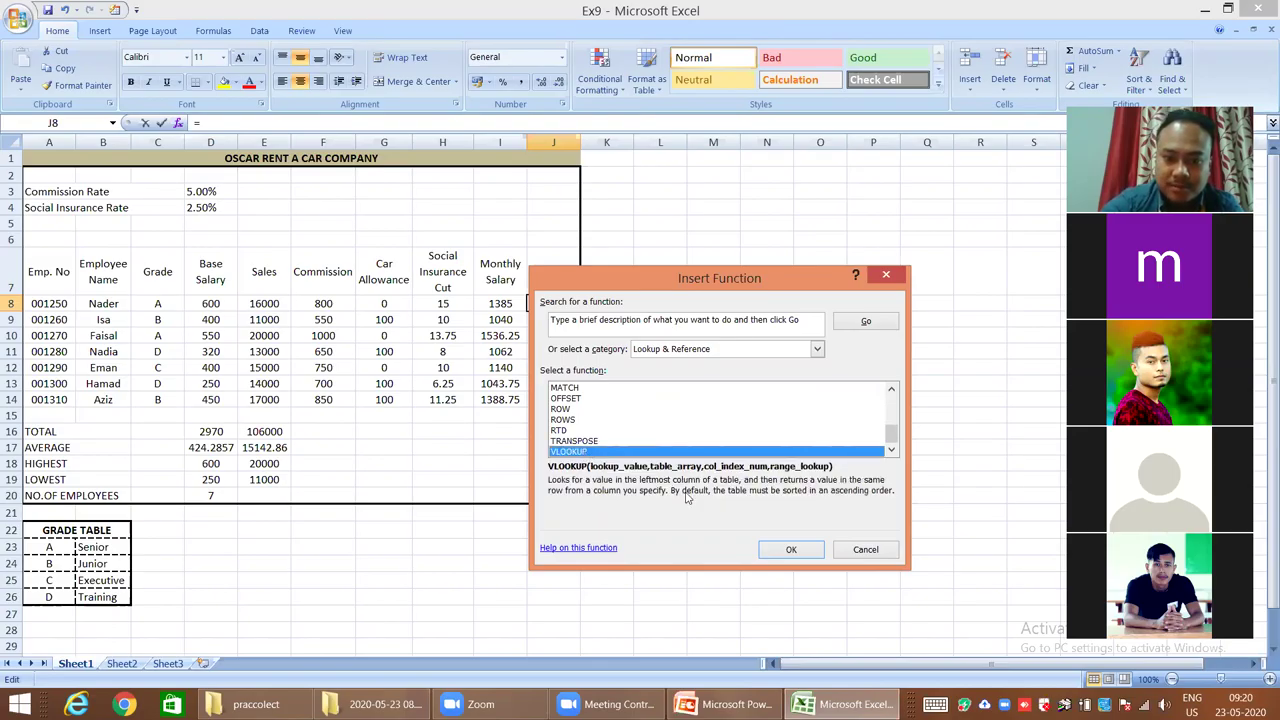
left_click(806, 549)
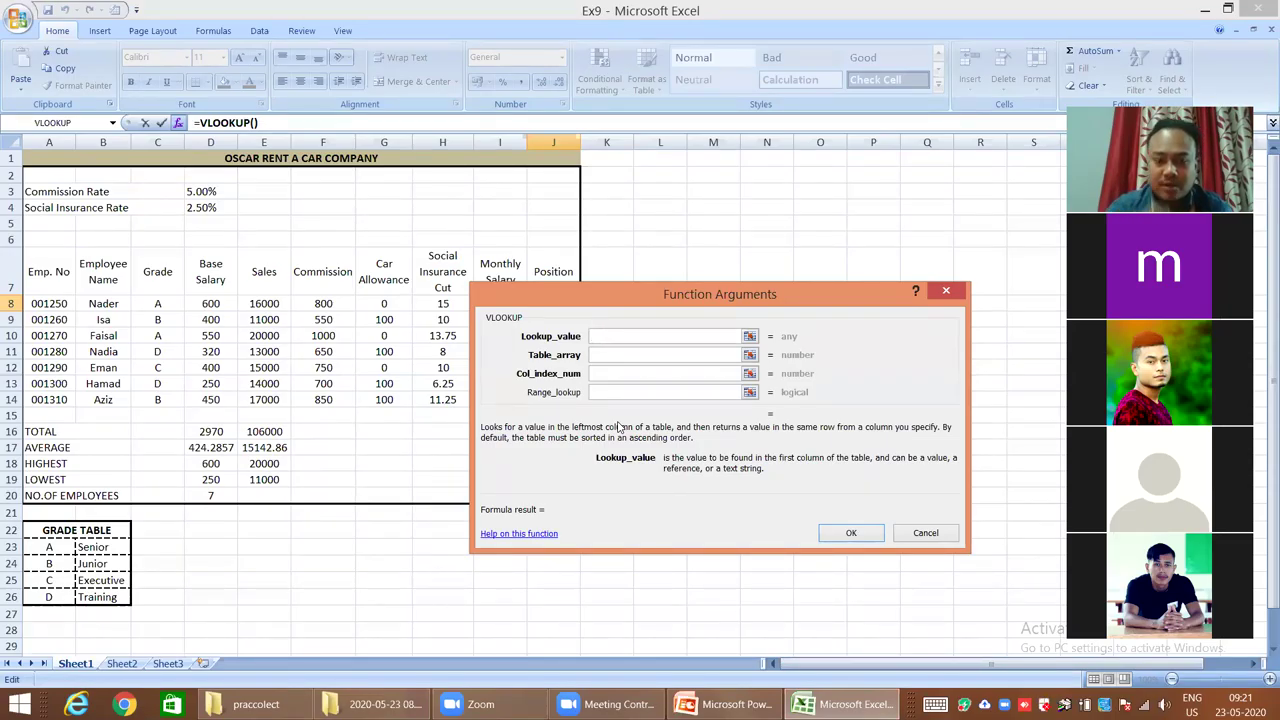
Set the VLOOKUP lookup value to c8 and the table array to a23:b26, leaving out the grade table's title row
type("c")
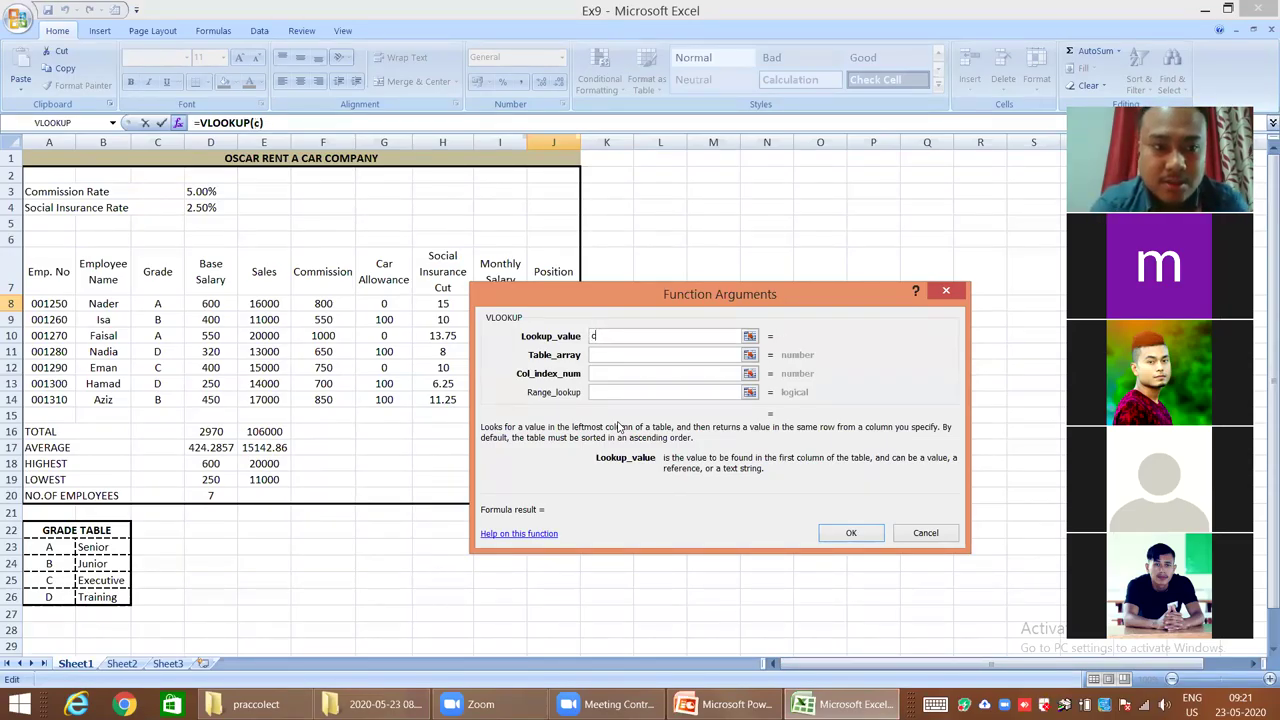
type("8")
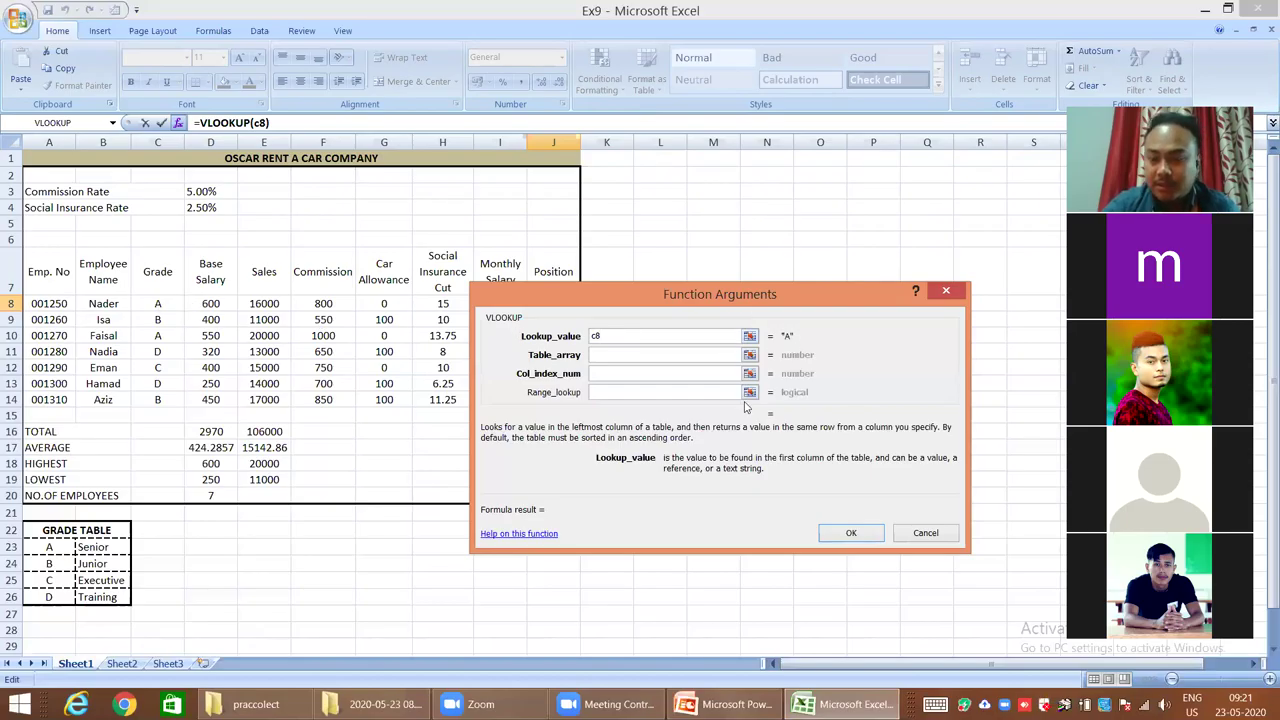
left_click(666, 356)
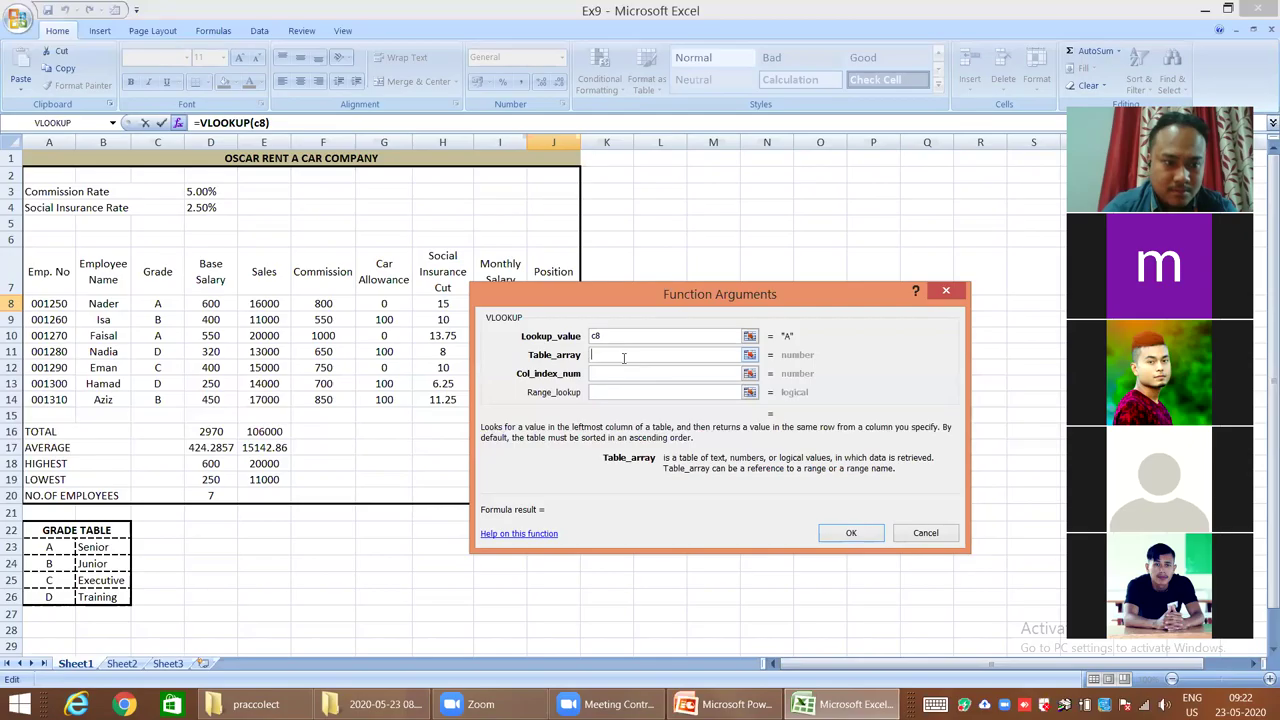
left_click(623, 357)
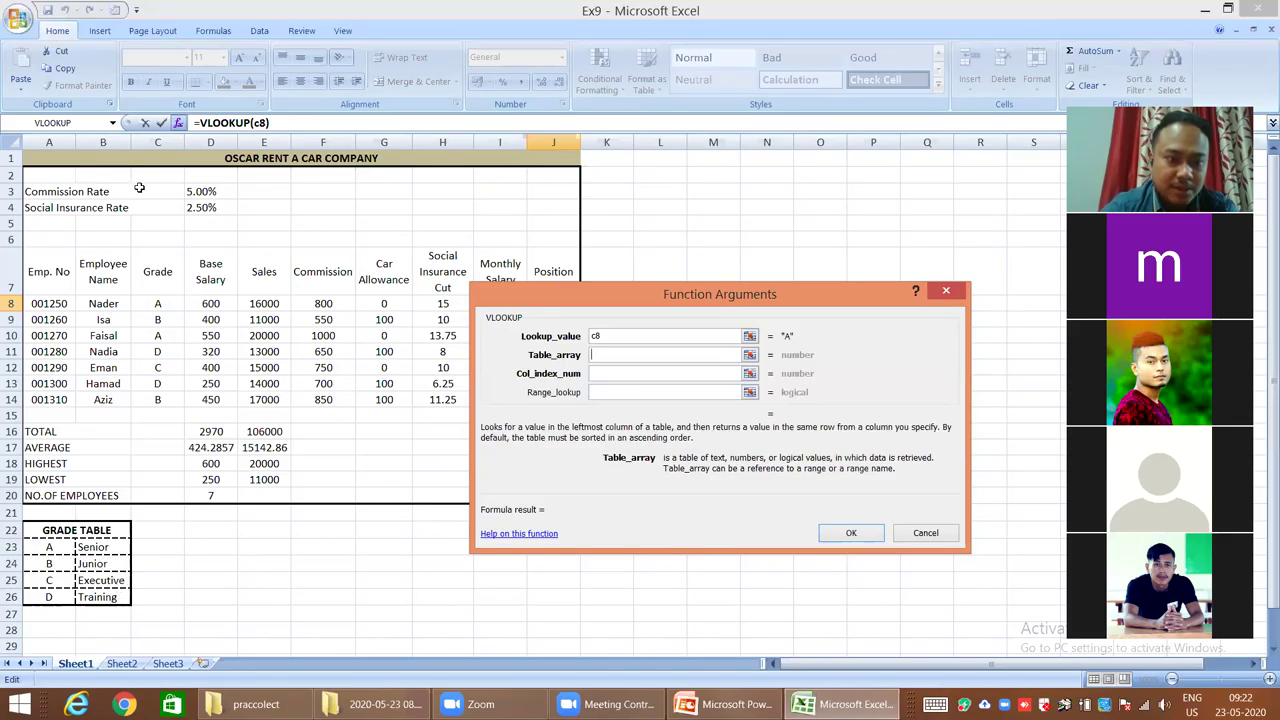
left_click(606, 353)
type("a")
key("BackSpace")
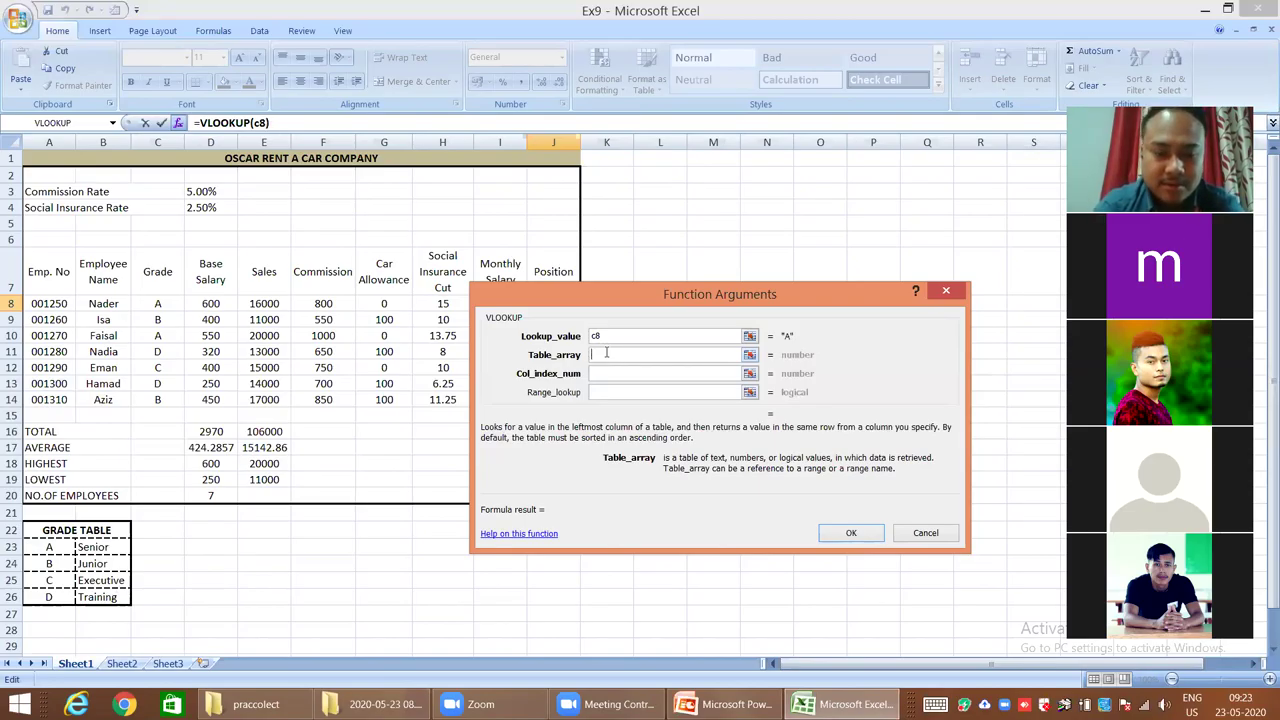
type("a22")
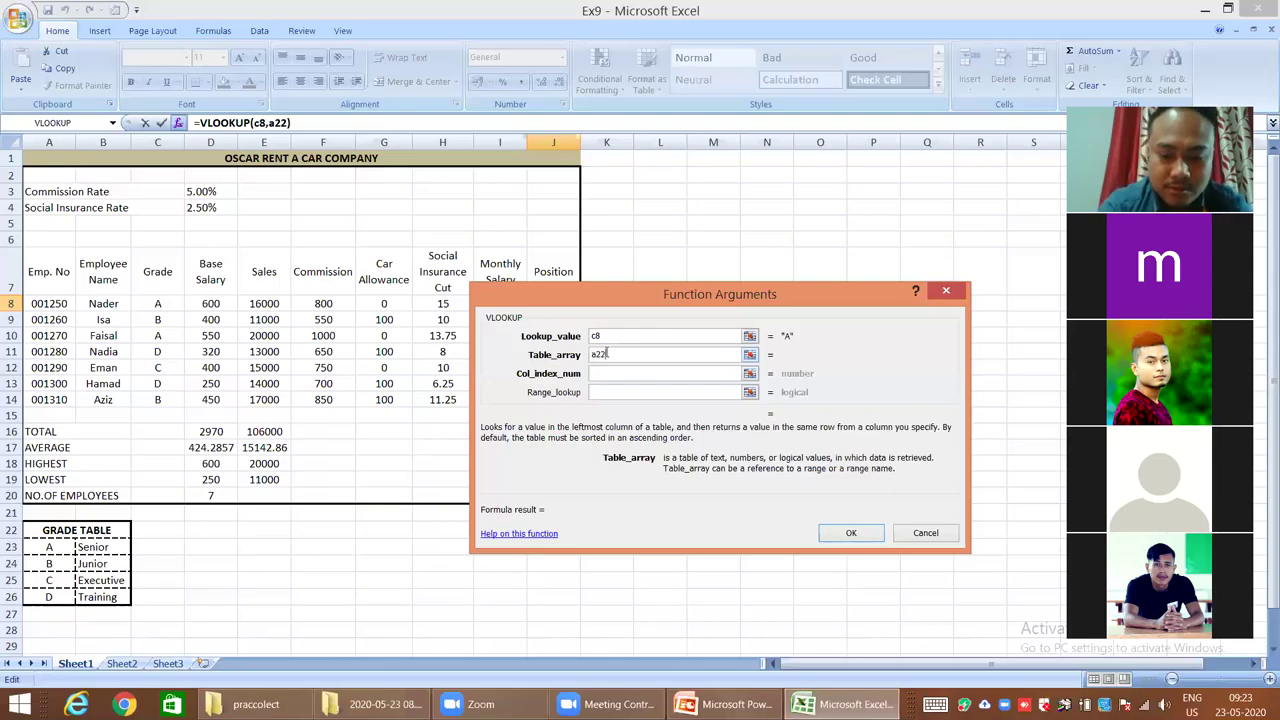
type(":")
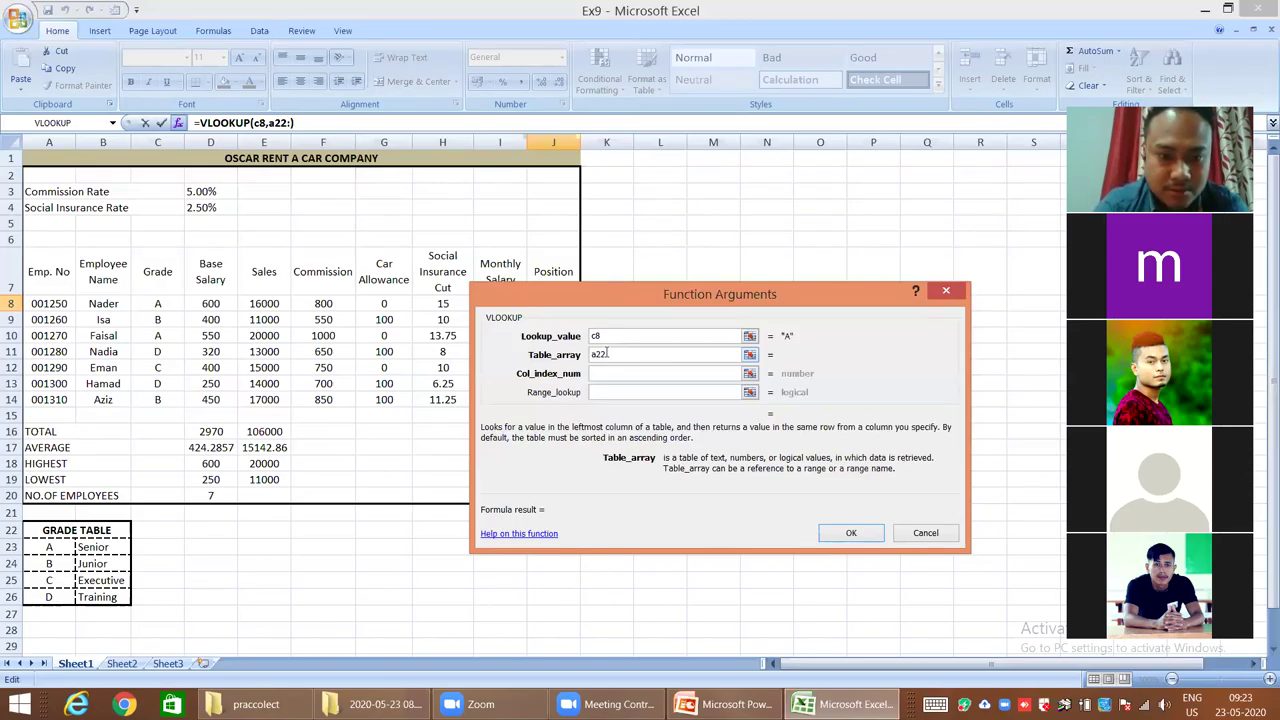
type("b26")
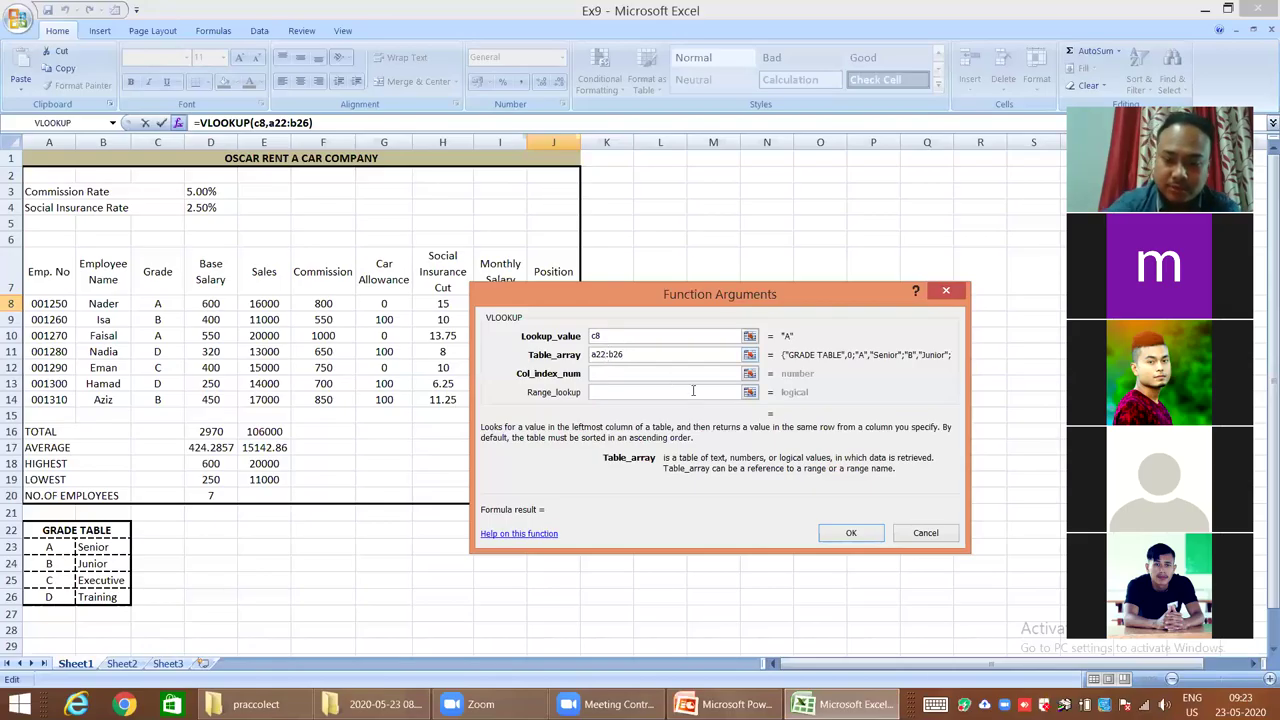
key("BackSpace")
type("3")
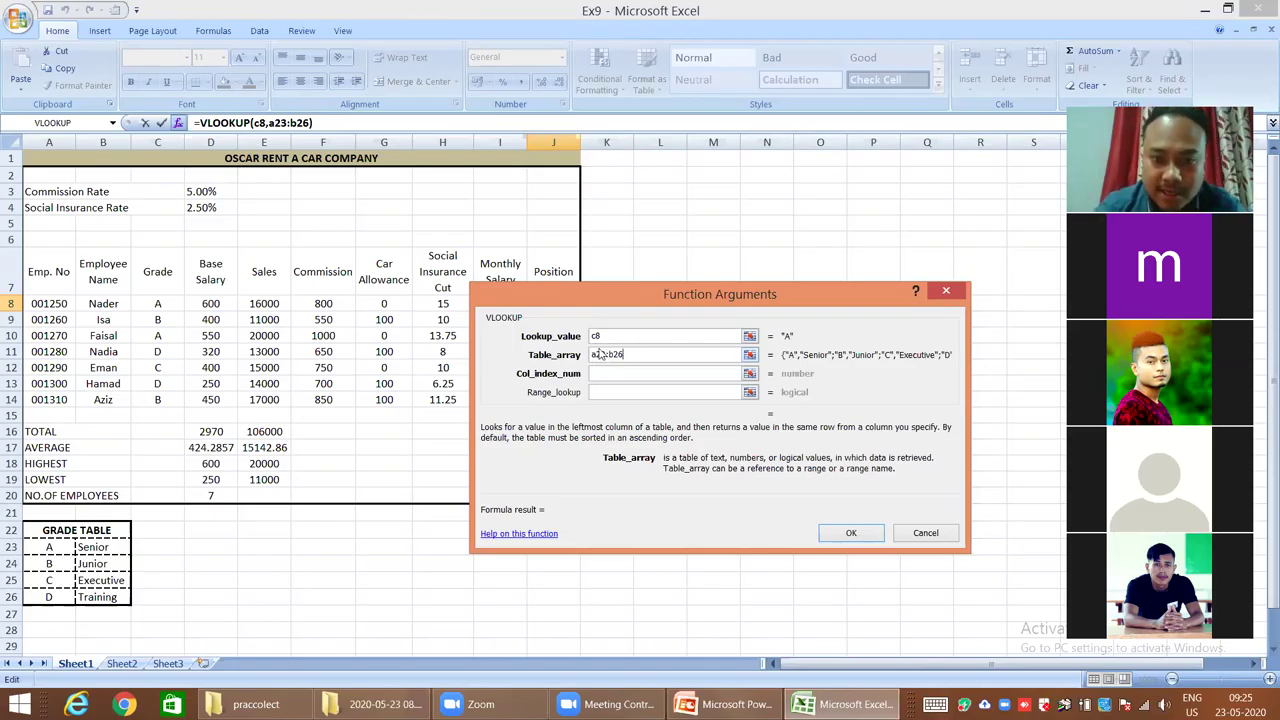
Make the table array reference absolute as $a$23:$b$26
left_click(593, 355)
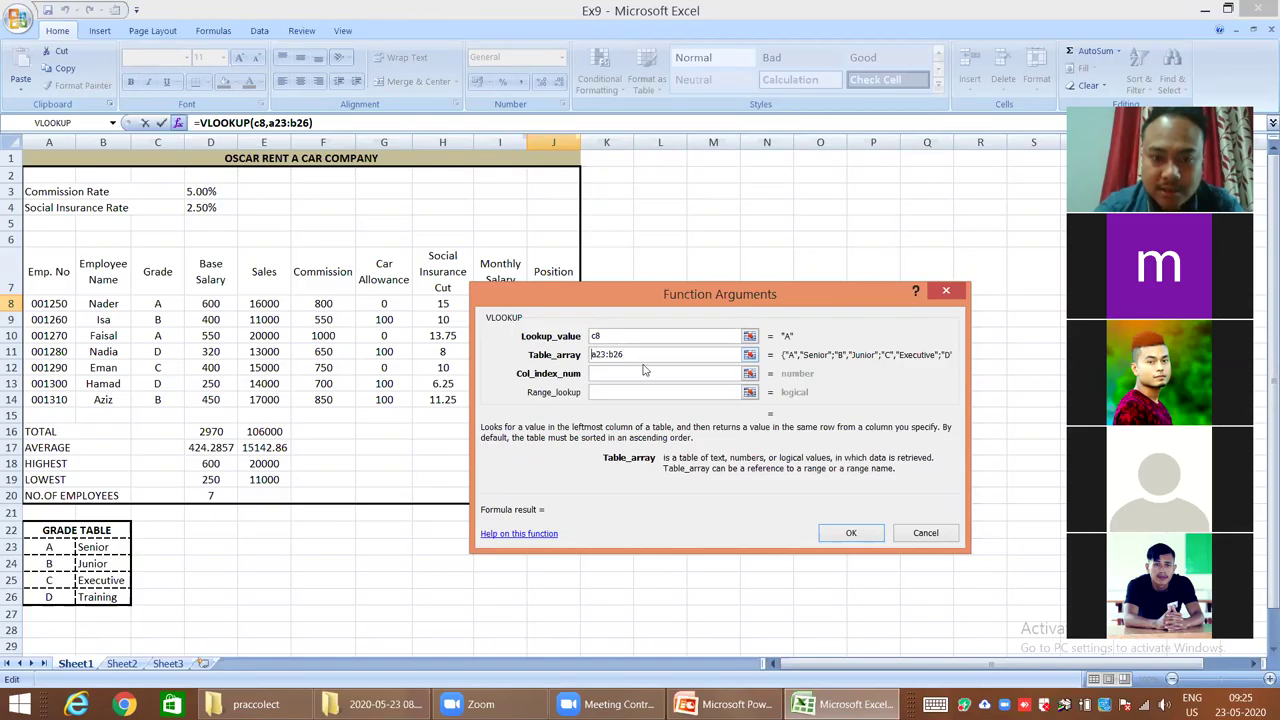
type("$a")
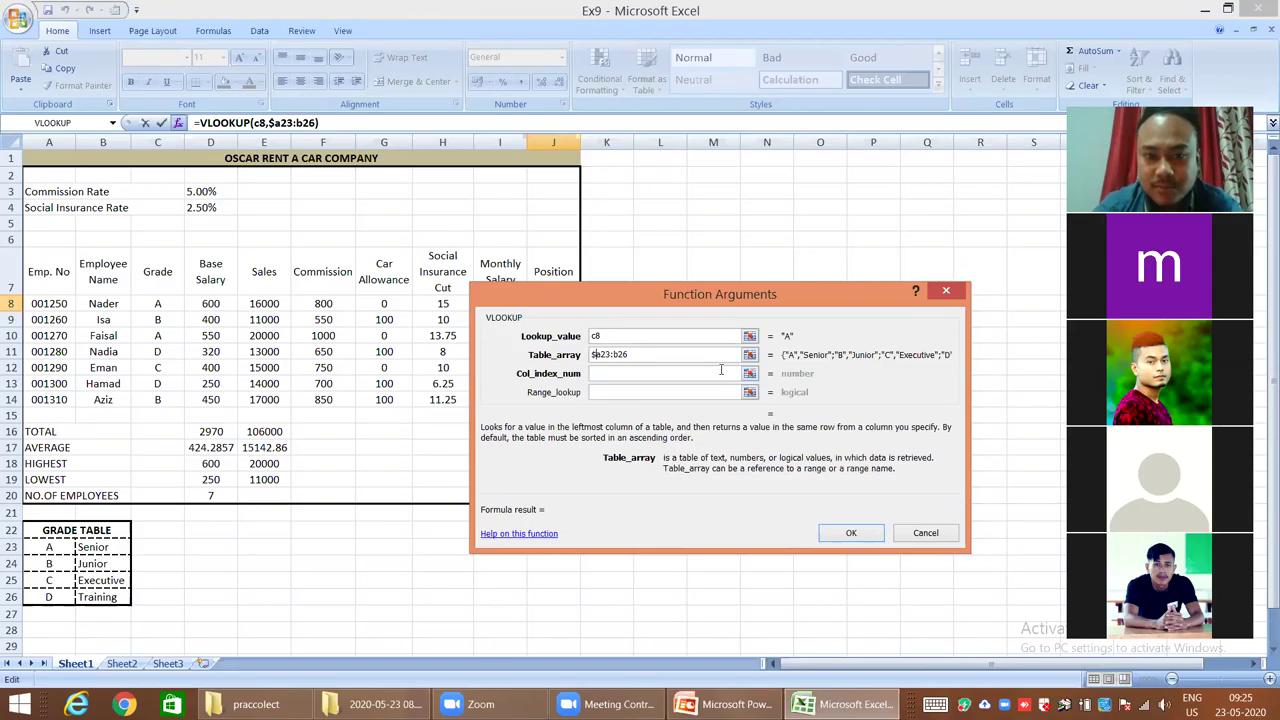
type("$")
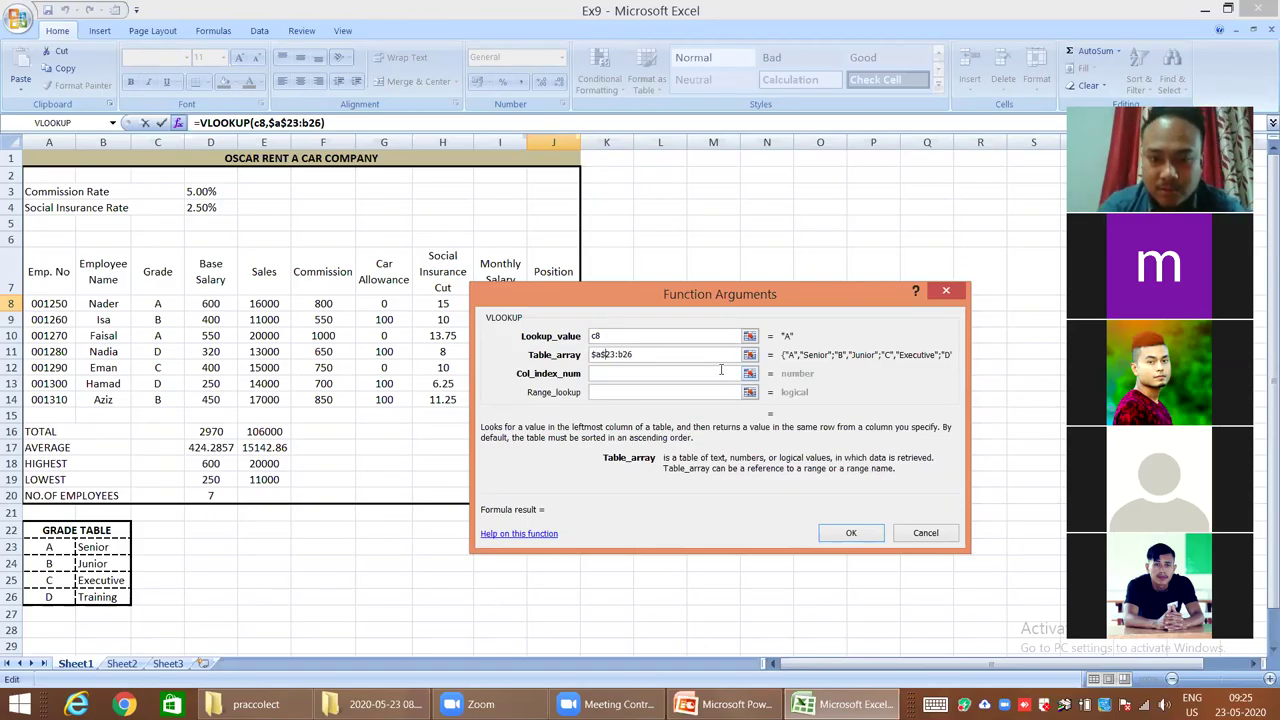
key("Right")
key("Right")
key("Right")
type("$")
key("Right")
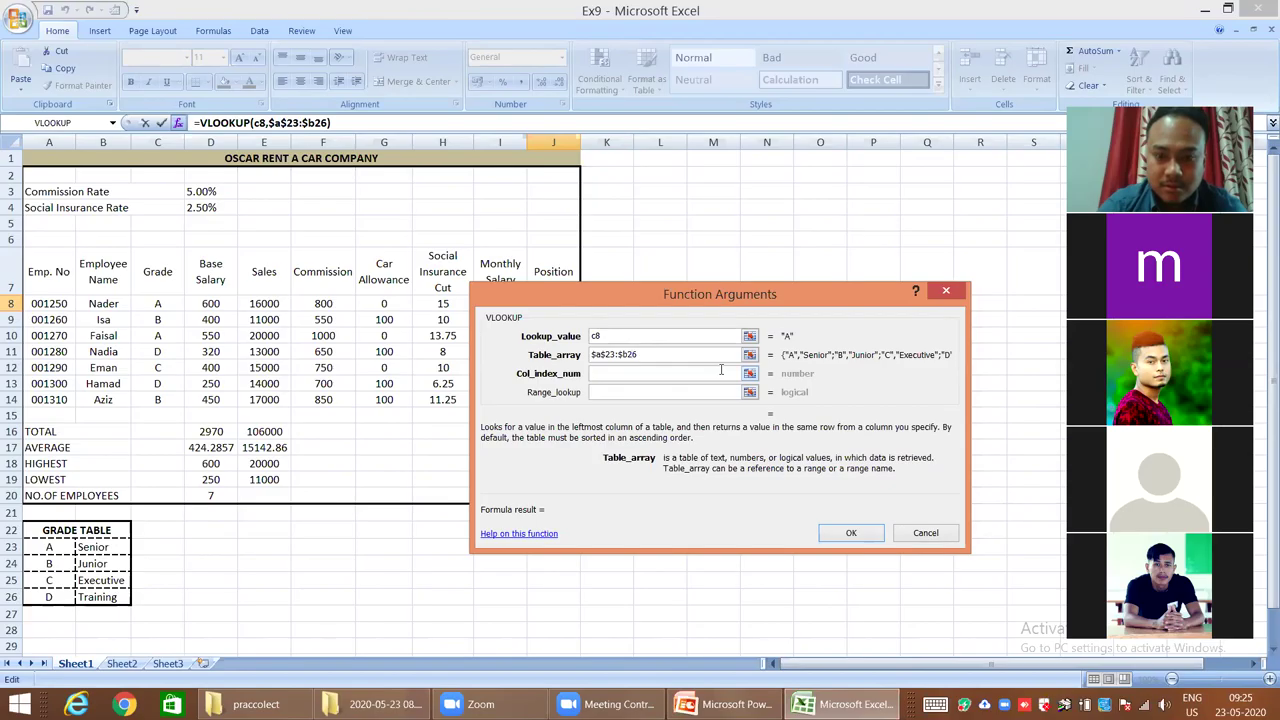
type("$")
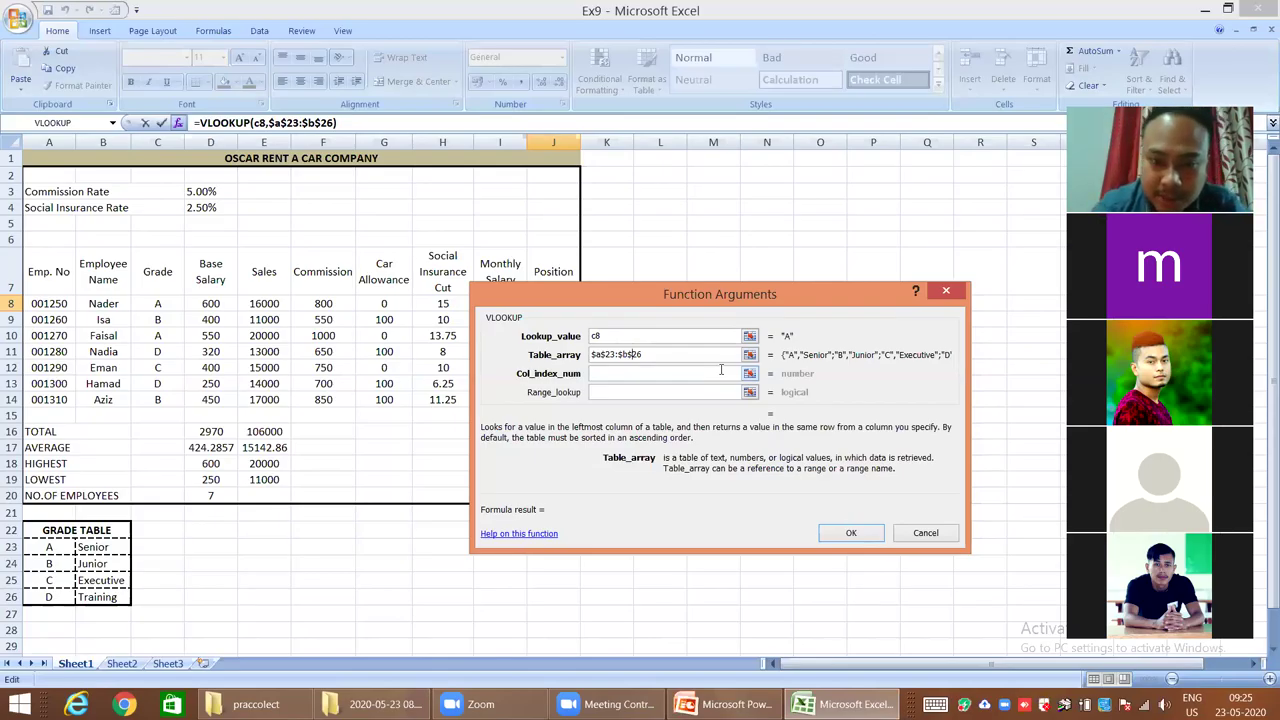
Remove the dollar signs from the table array so it reads a23:b26
key("BackSpace")
key("BackSpace")
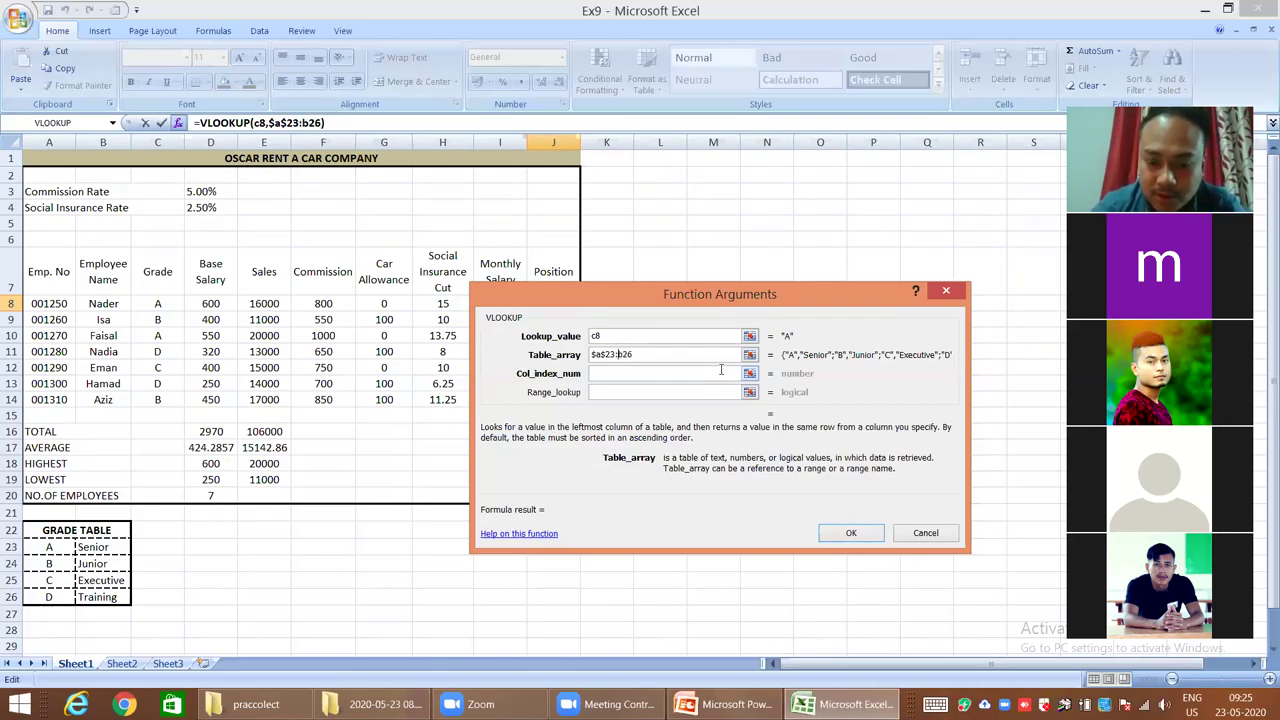
key("BackSpace")
key("BackSpace")
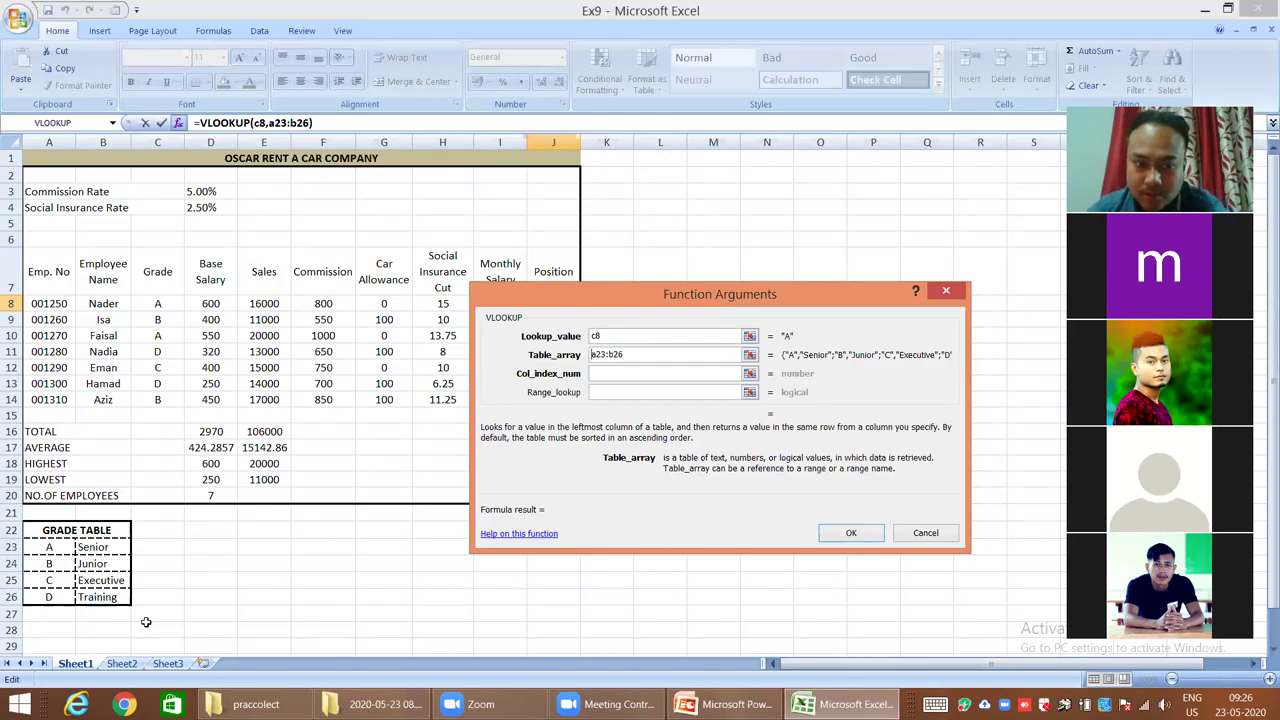
left_click(224, 544)
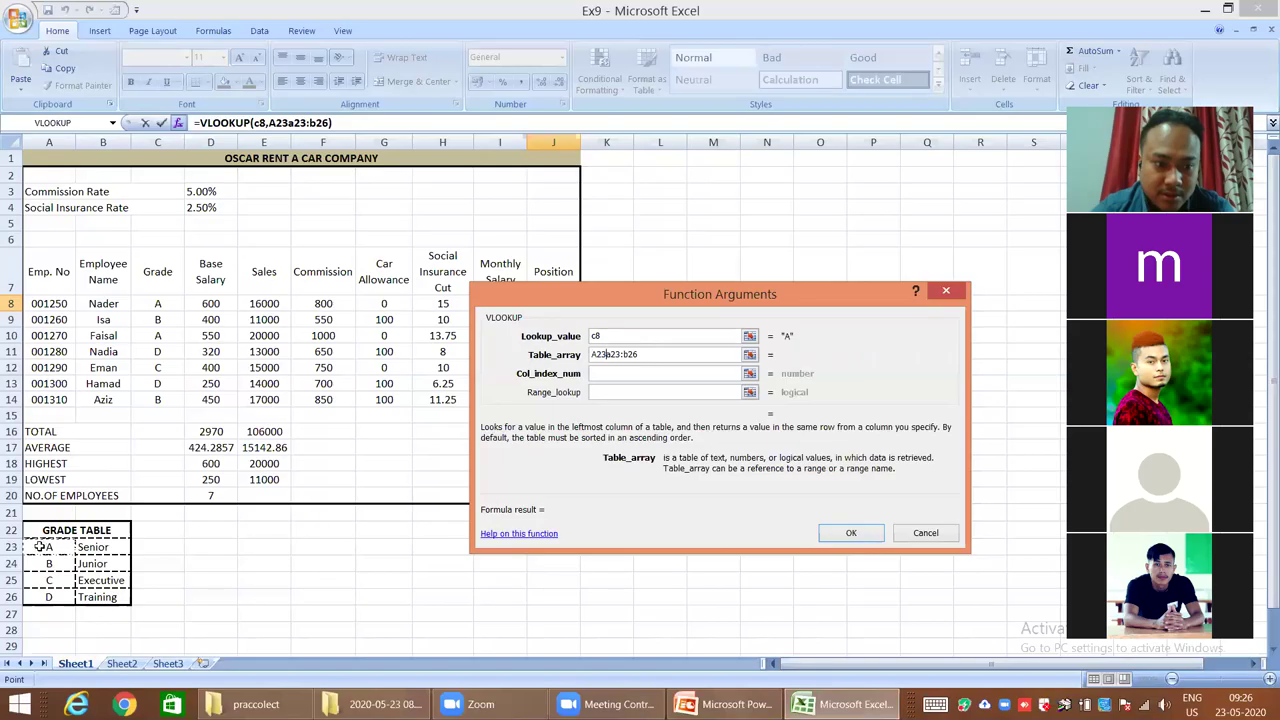
left_click_drag(45, 546, 113, 598)
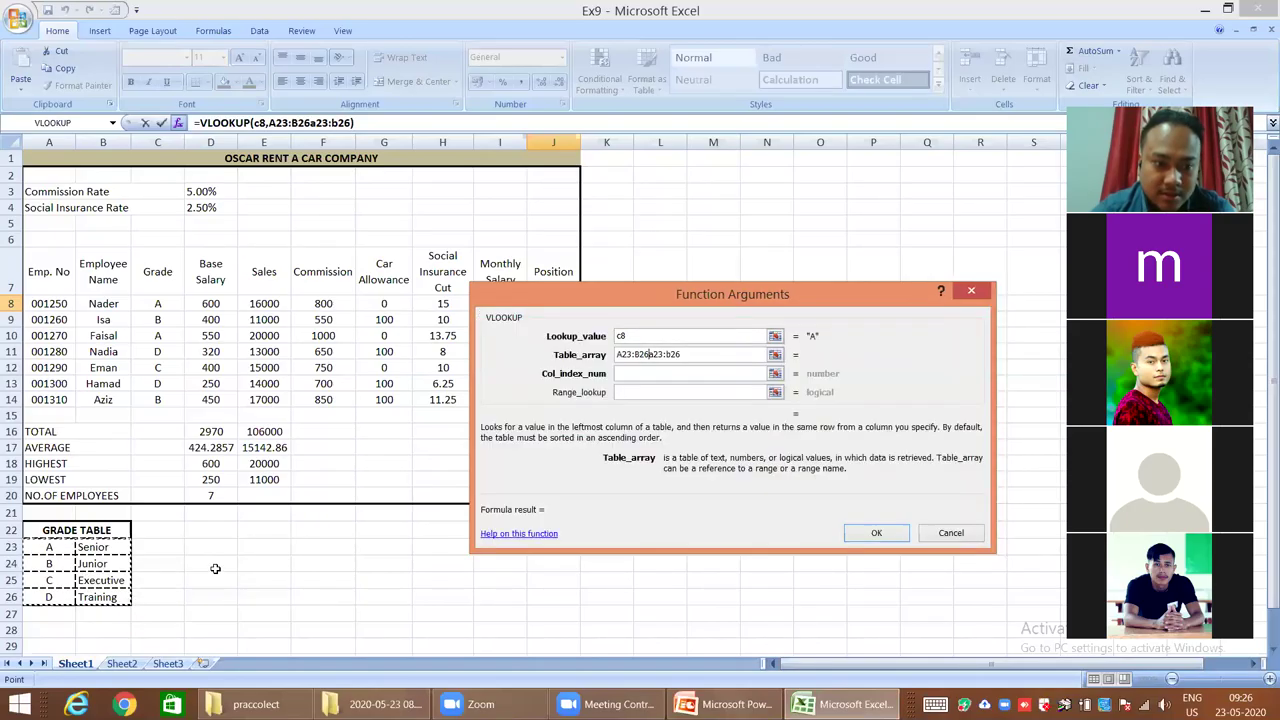
left_click(215, 568)
left_click(242, 556)
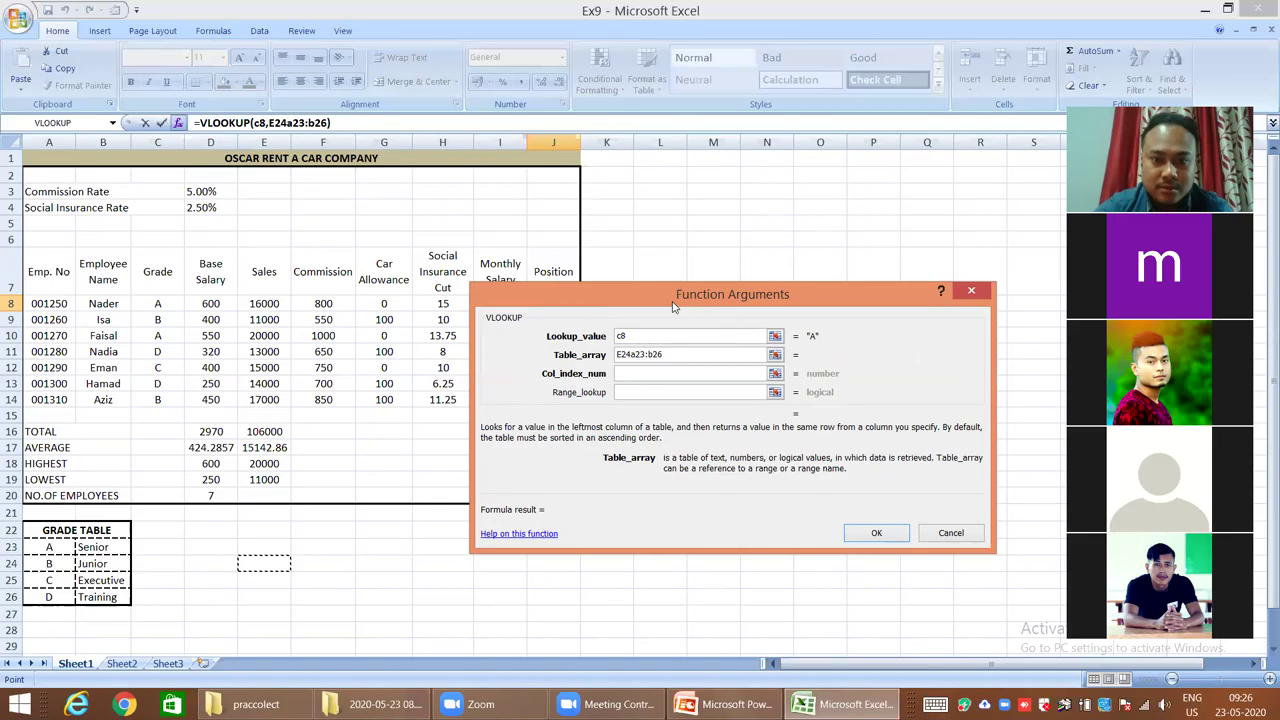
left_click_drag(668, 292, 665, 347)
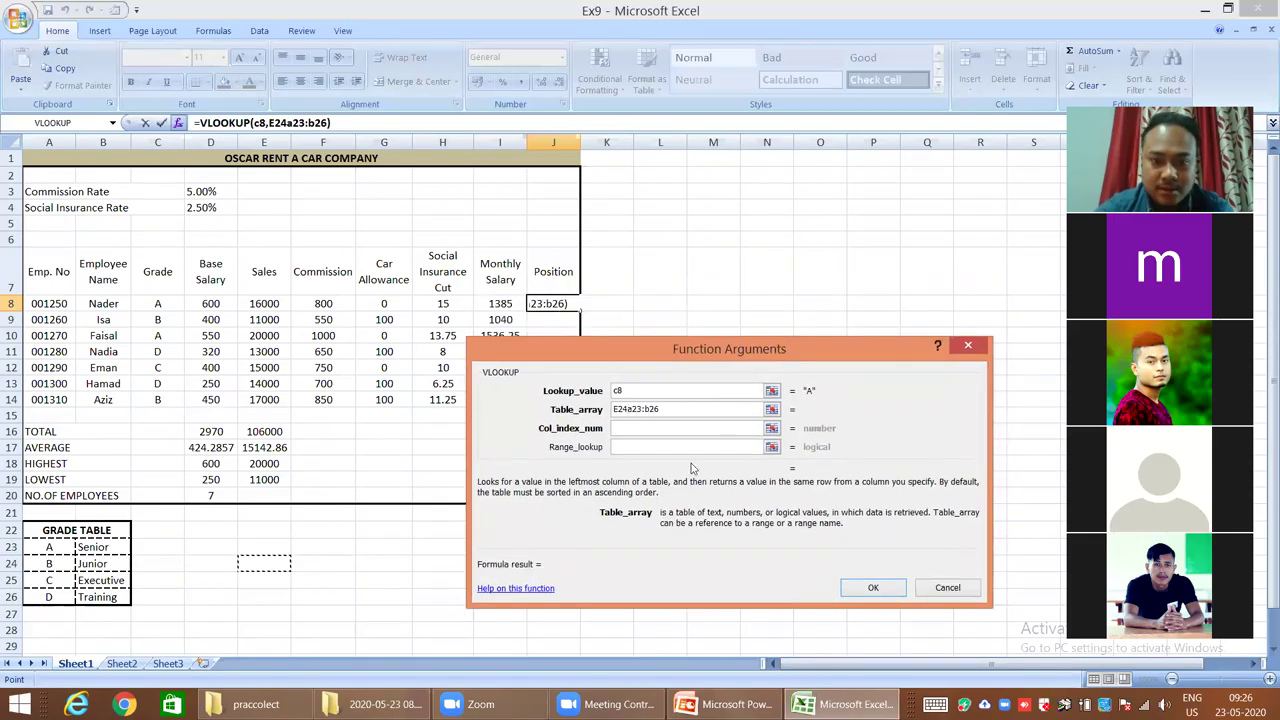
left_click(656, 428)
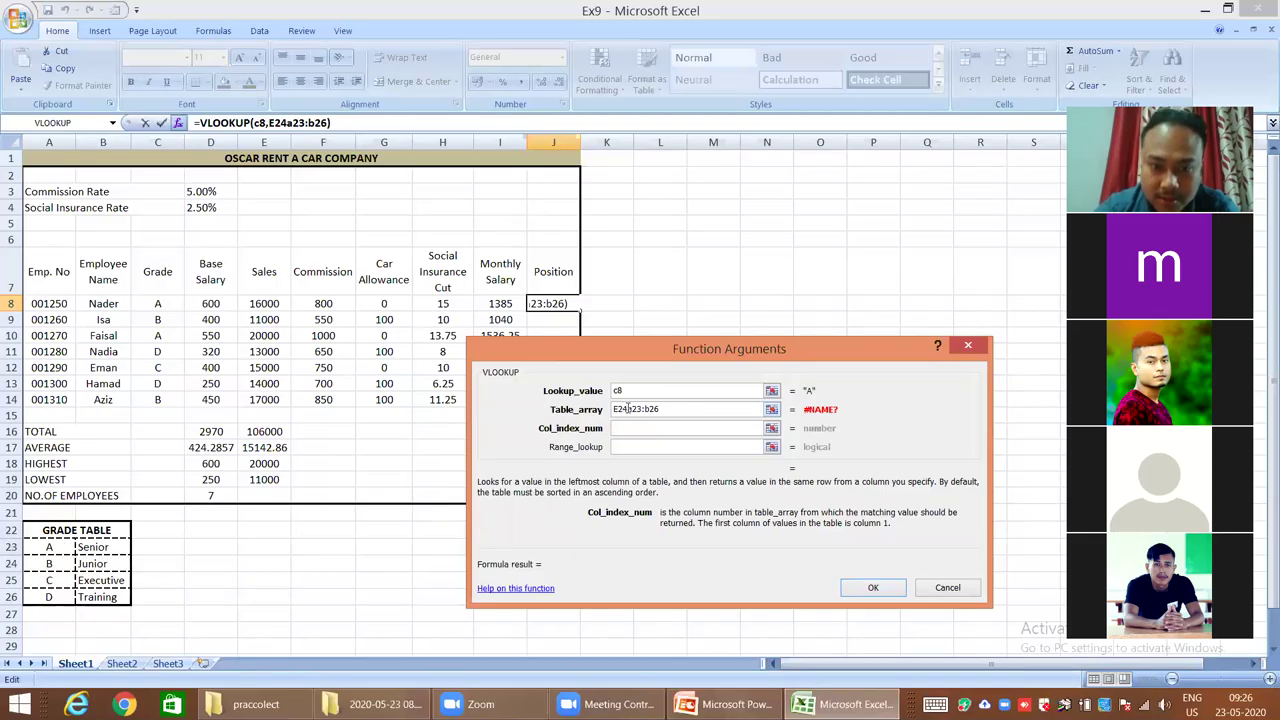
left_click(627, 409)
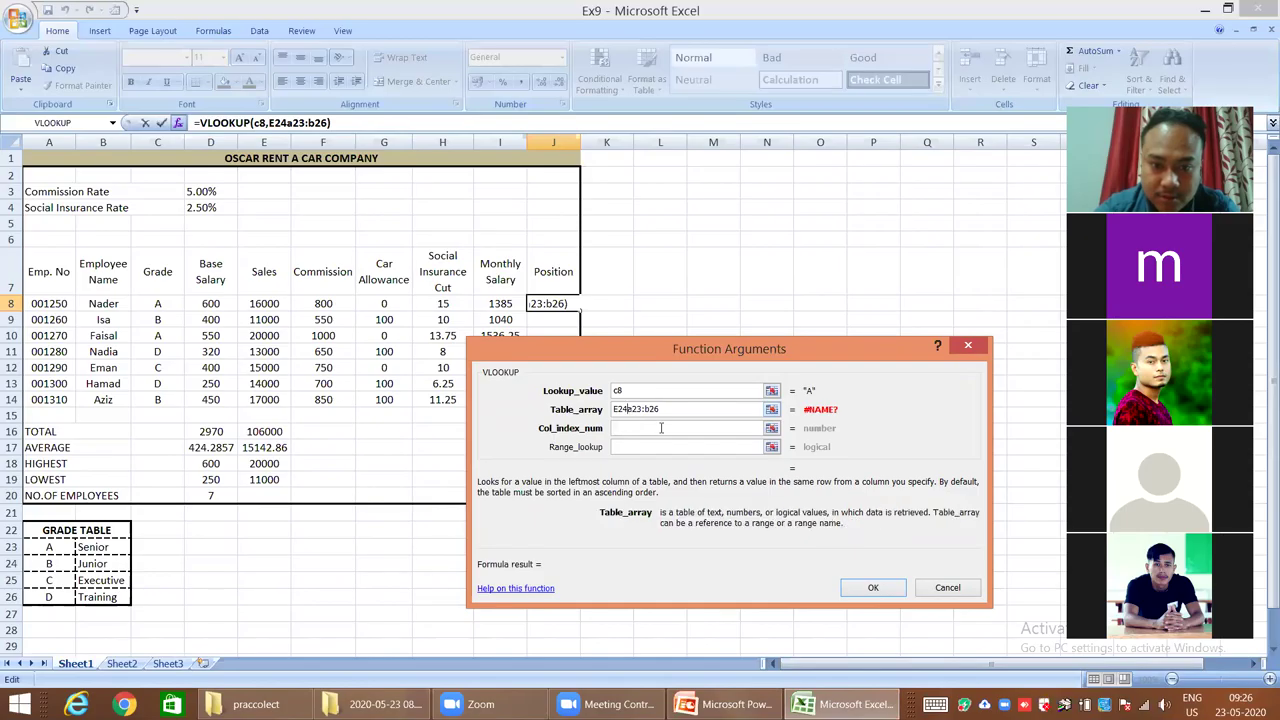
key("BackSpace")
key("BackSpace")
key("BackSpace")
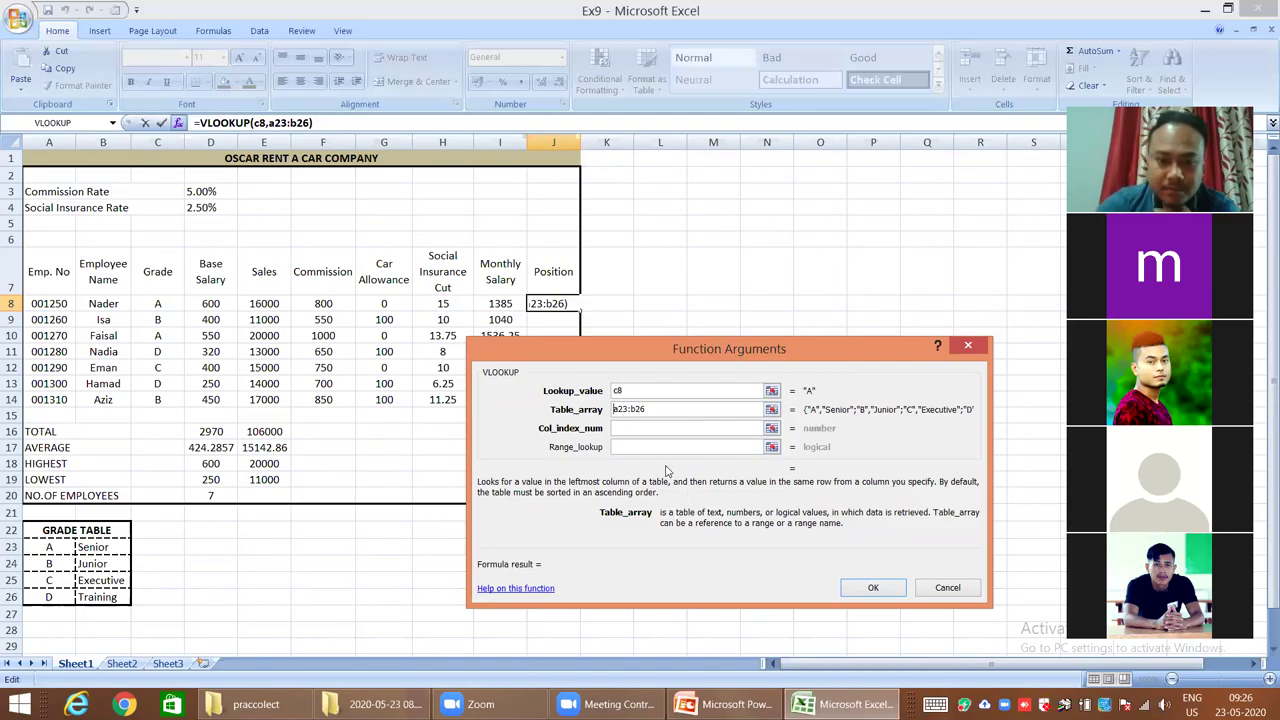
Set the VLOOKUP column index number to 2 and the range lookup to false, and enter the function in J8
left_click(668, 431)
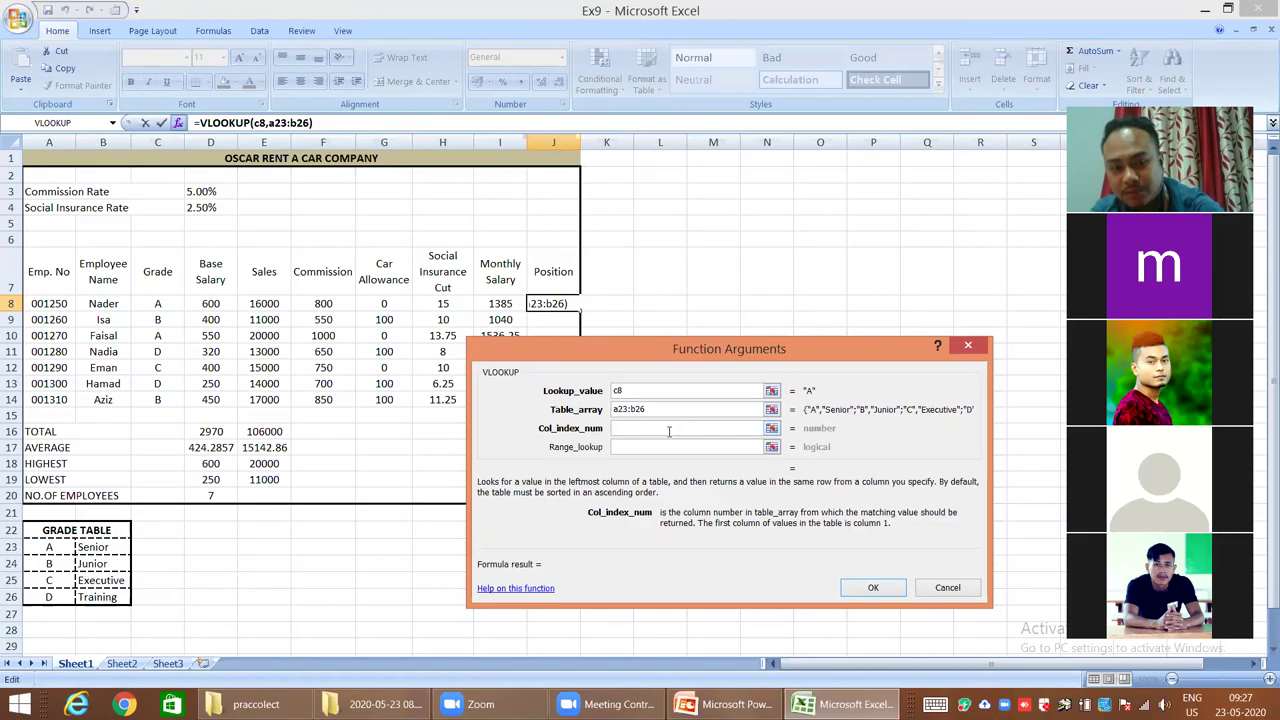
type("2")
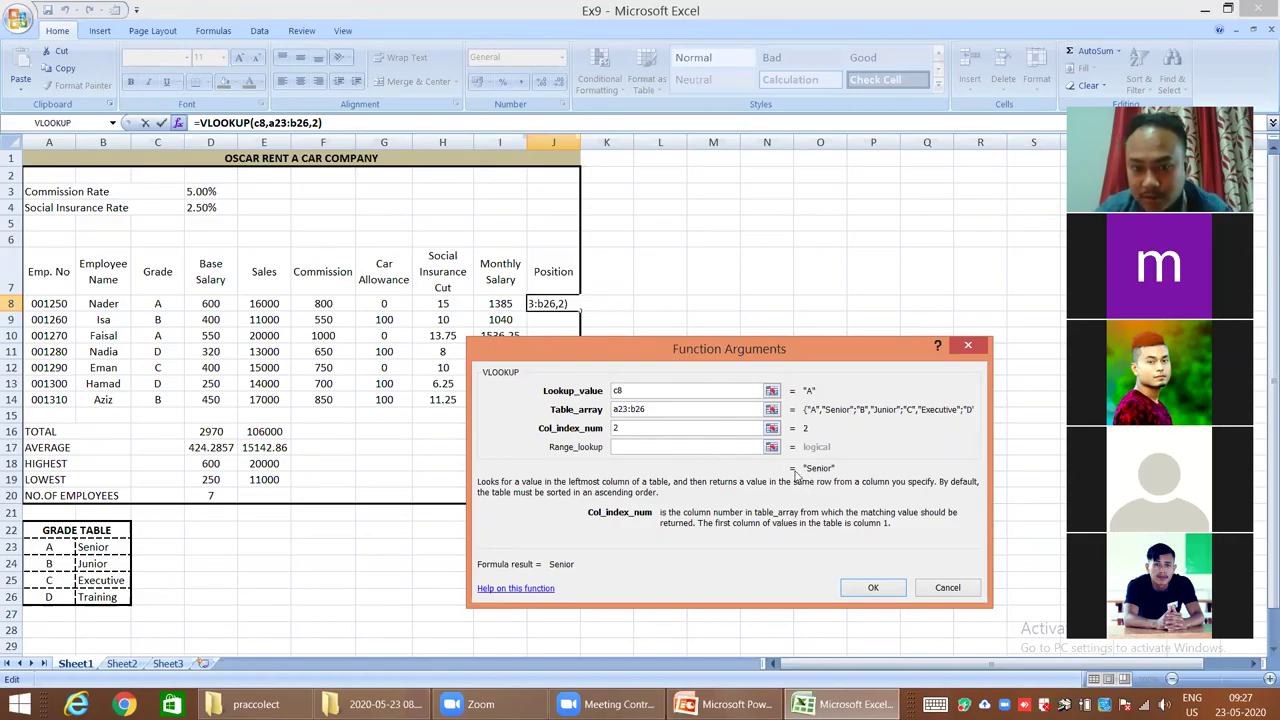
left_click(663, 448)
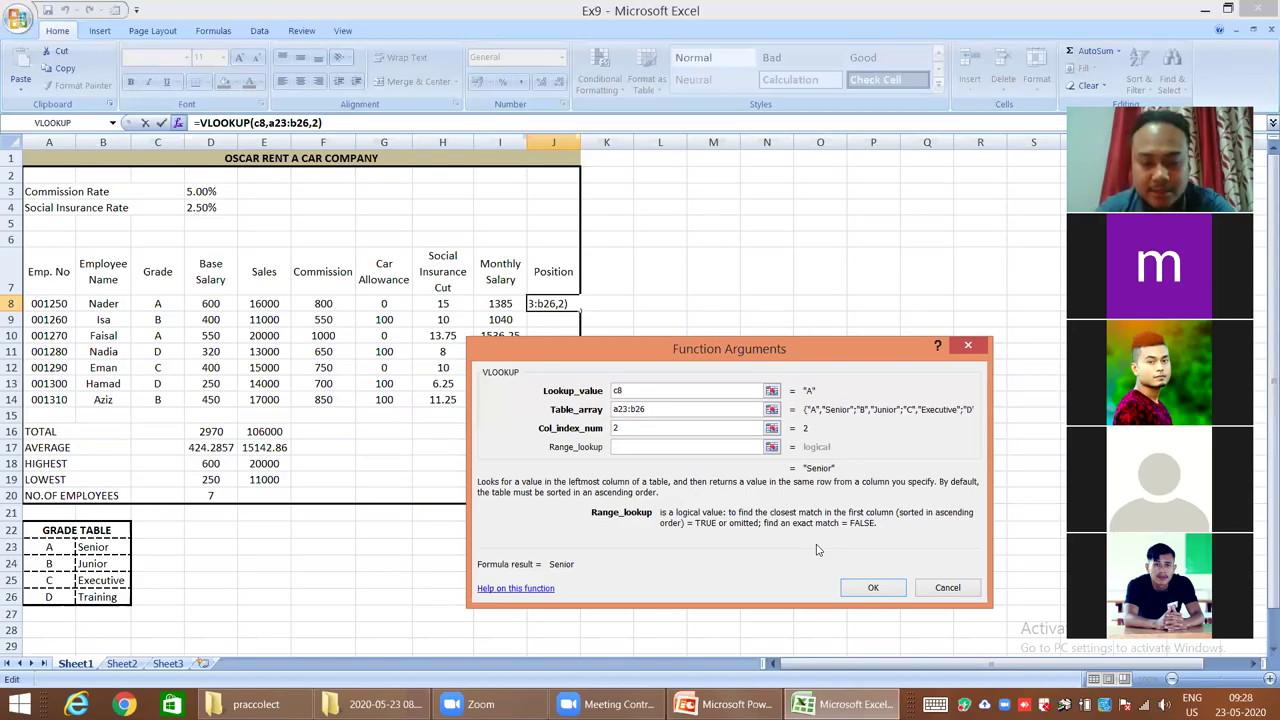
type("false")
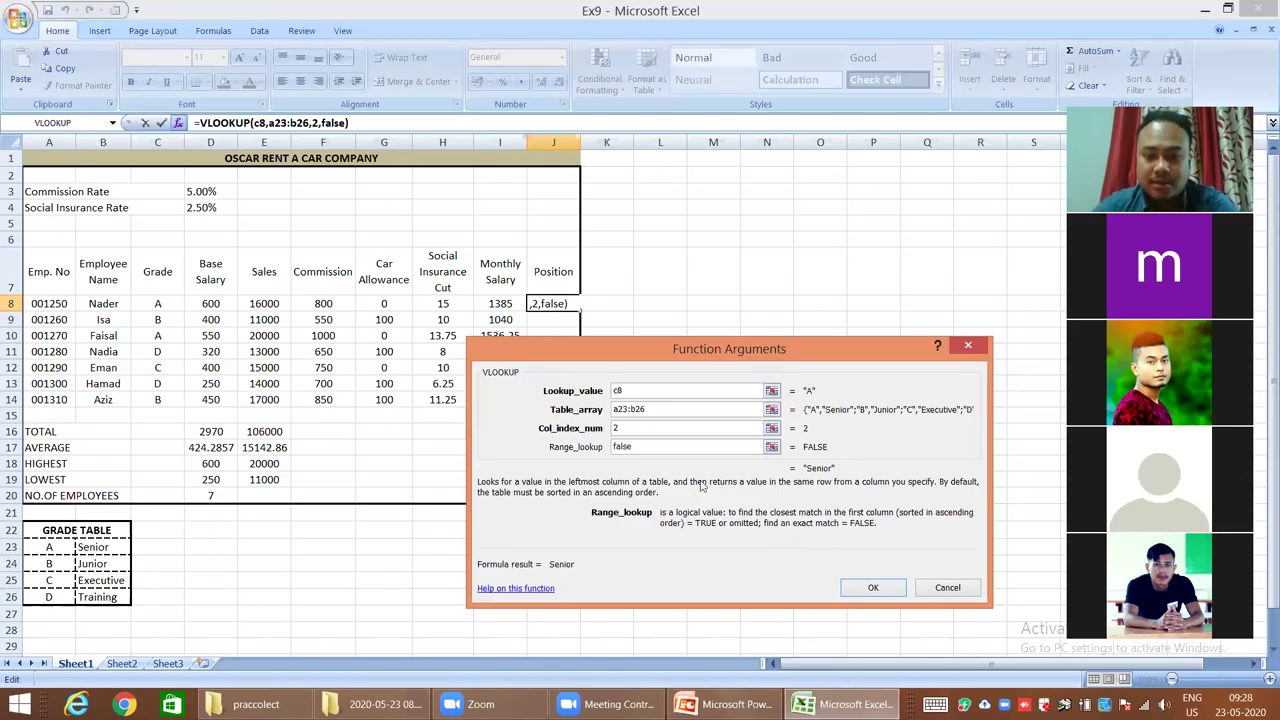
left_click(873, 588)
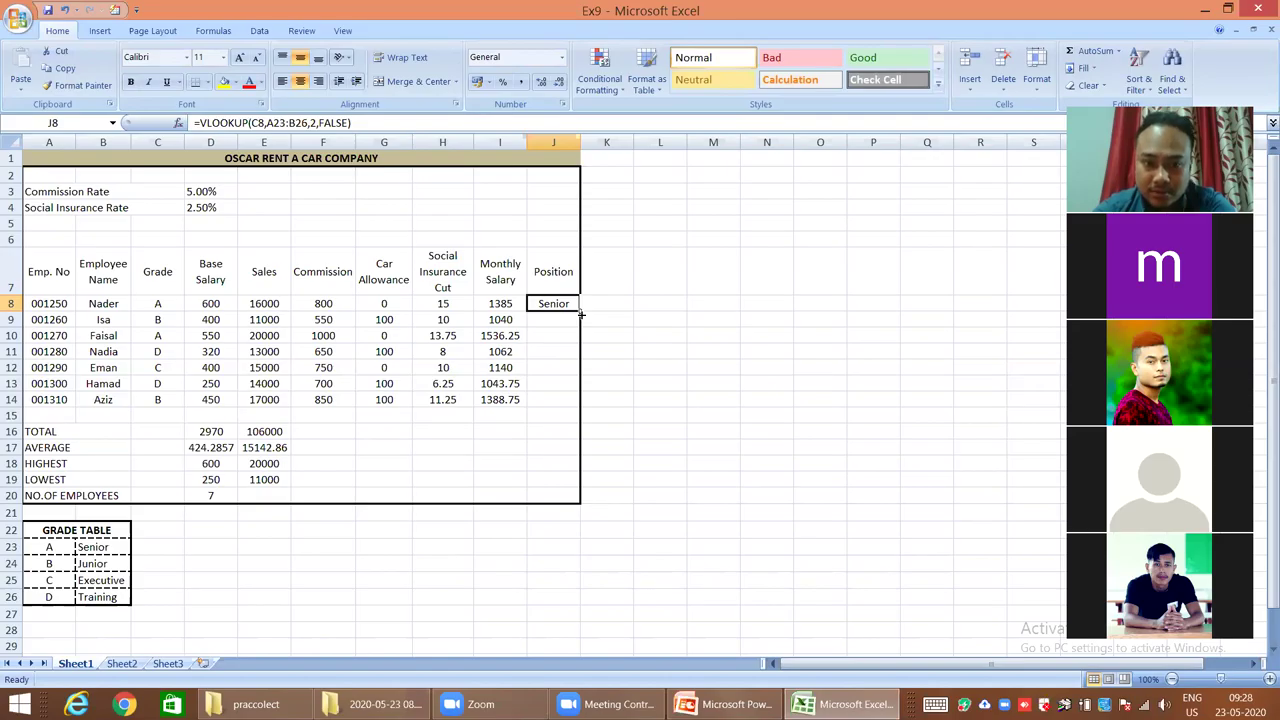
Copy the VLOOKUP formula from J8 down to J14 and check the copied formula in J9
left_click_drag(580, 309, 578, 406)
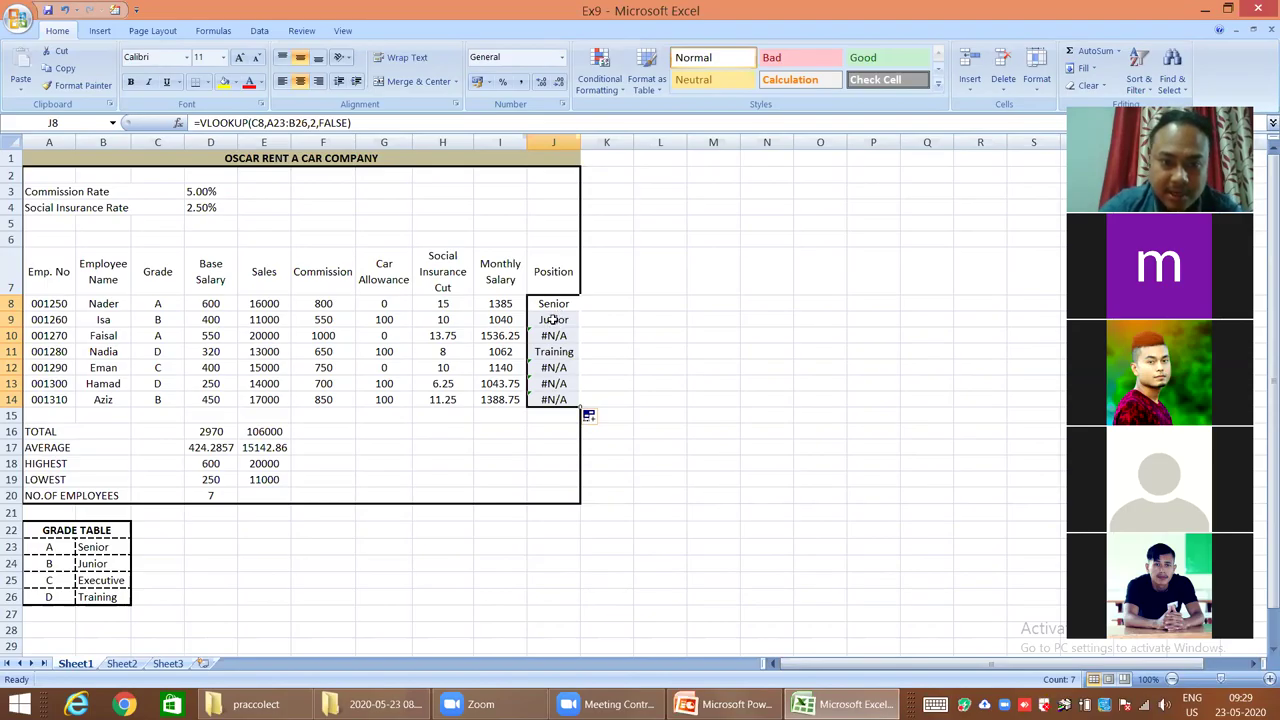
left_click(553, 319)
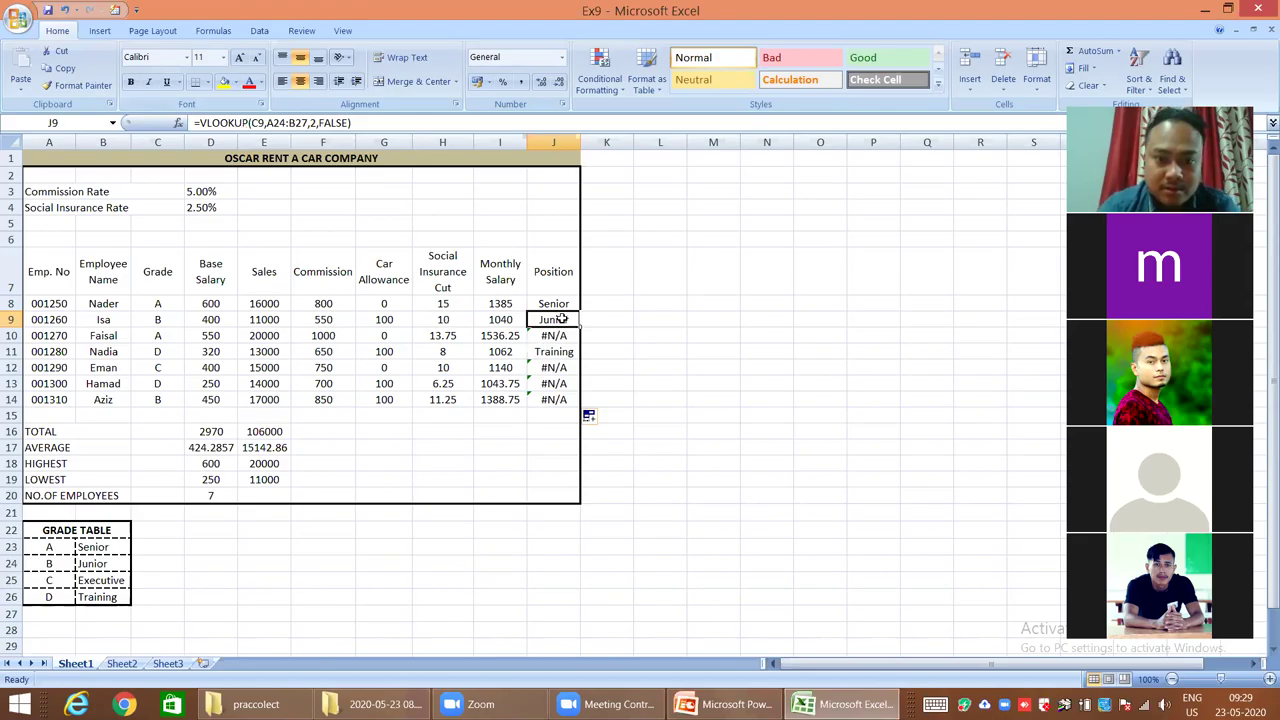
Clear the contents of the copied Position cells J9:J14
left_click_drag(562, 319, 568, 398)
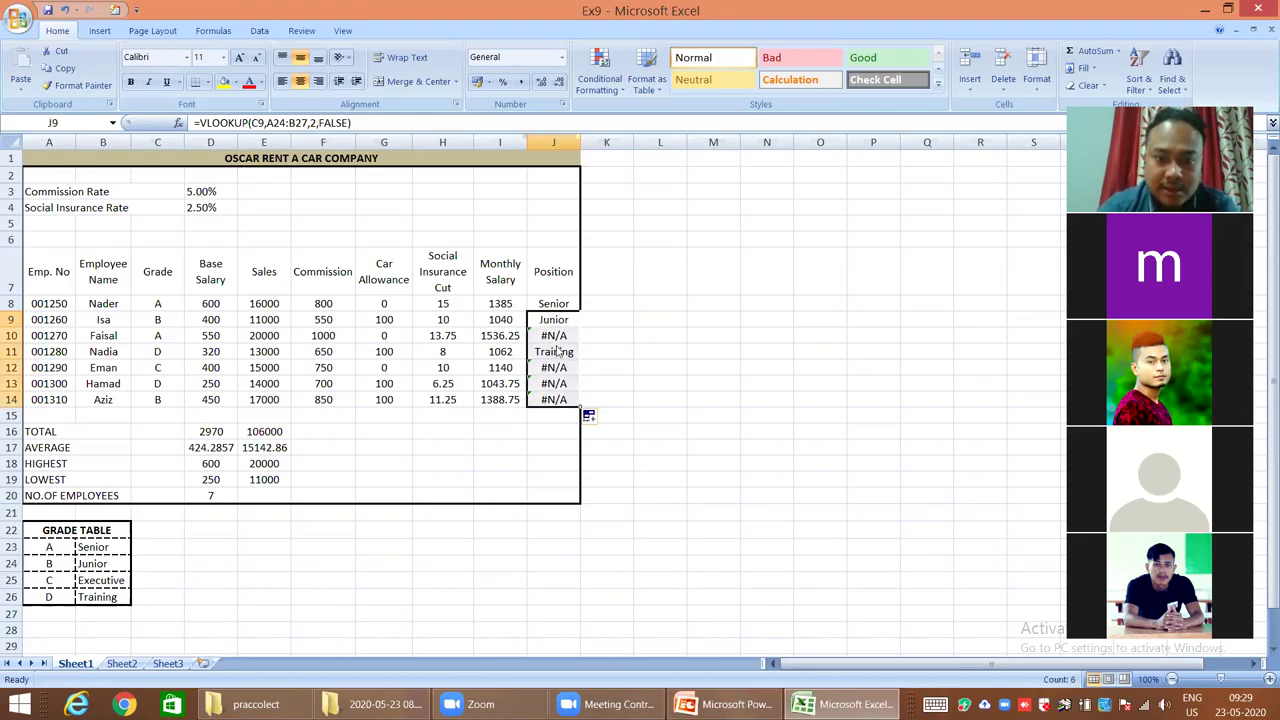
right_click(558, 350)
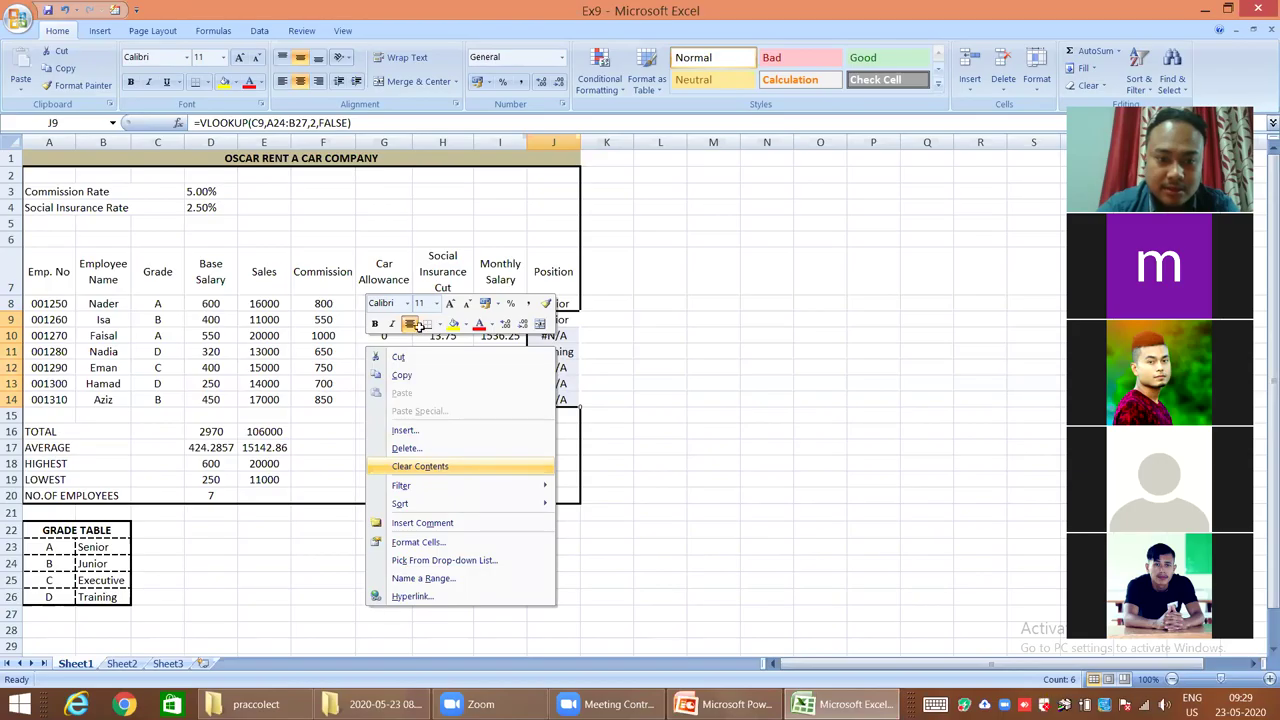
key("Return")
Edit the VLOOKUP formula in J8 so that the table array is the absolute reference $A$23:$B$26
left_click(566, 302)
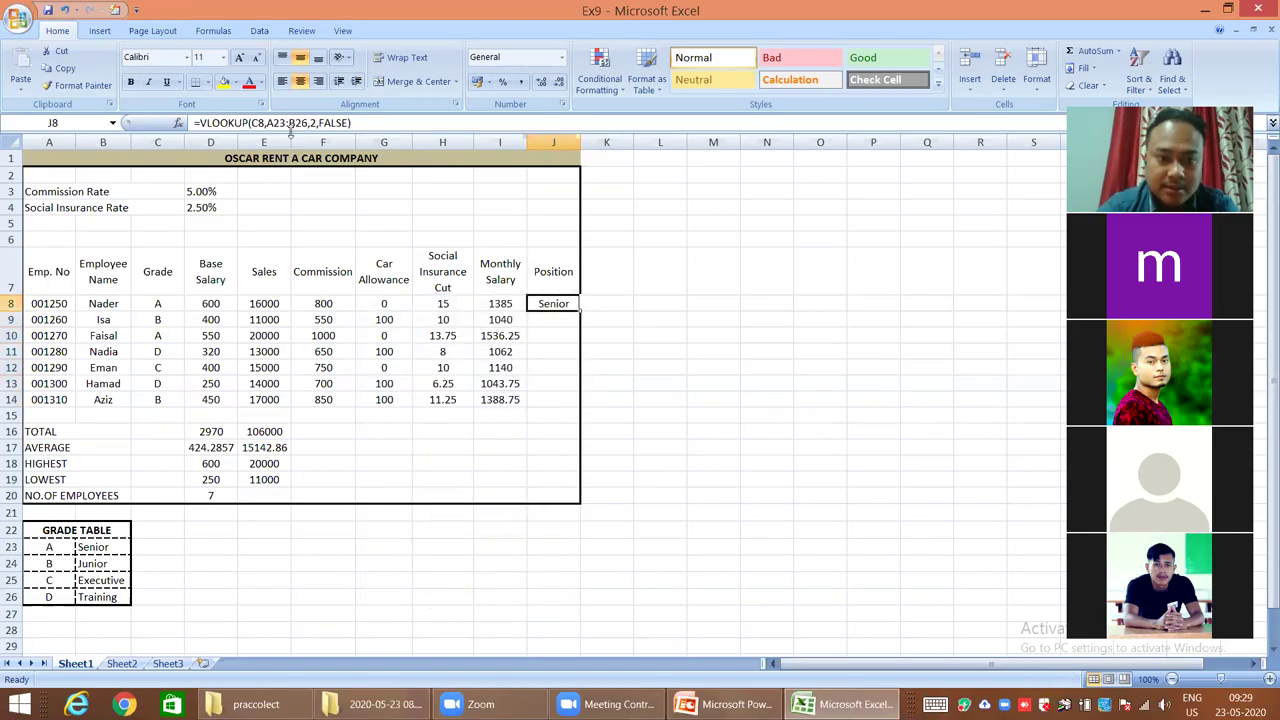
left_click(288, 123)
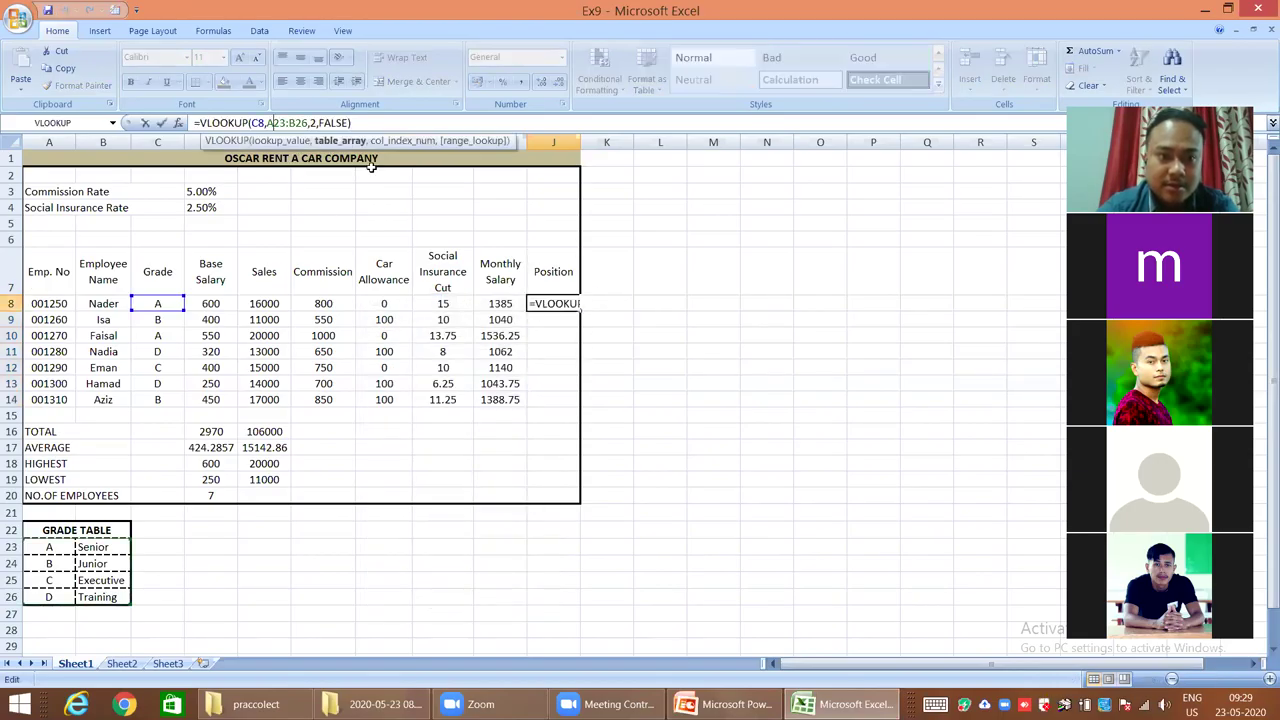
type("$A")
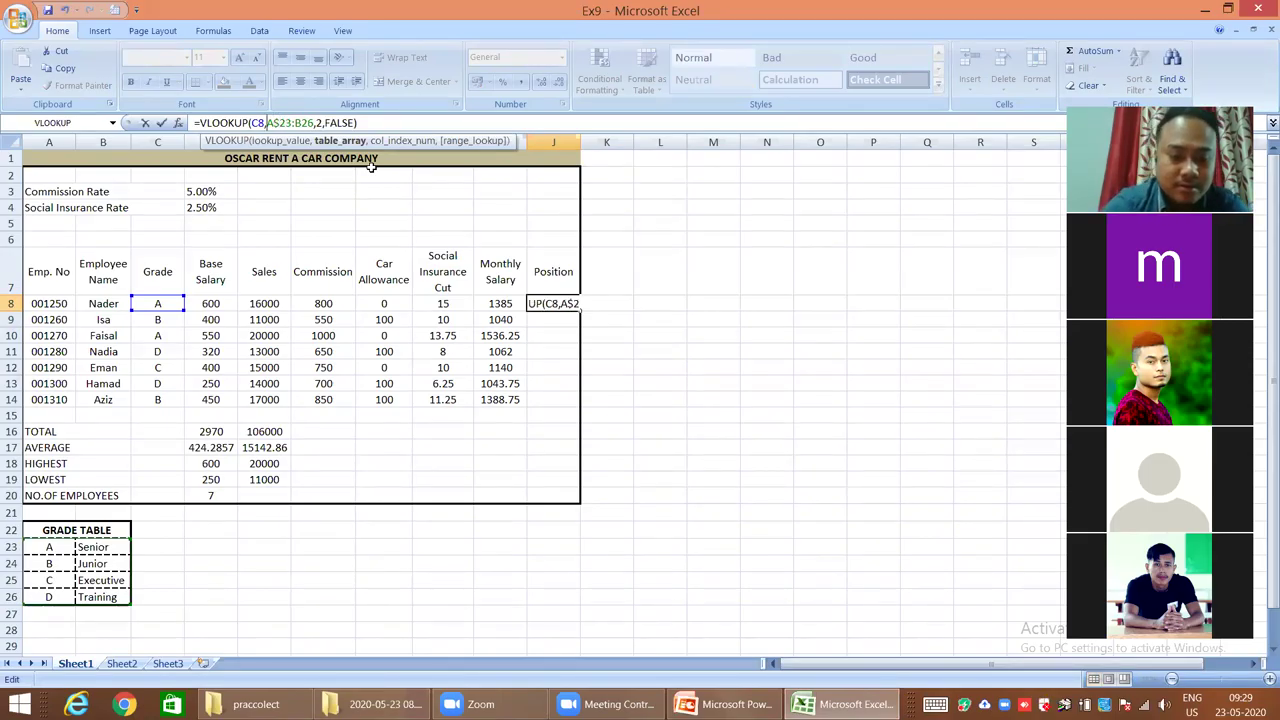
type("$")
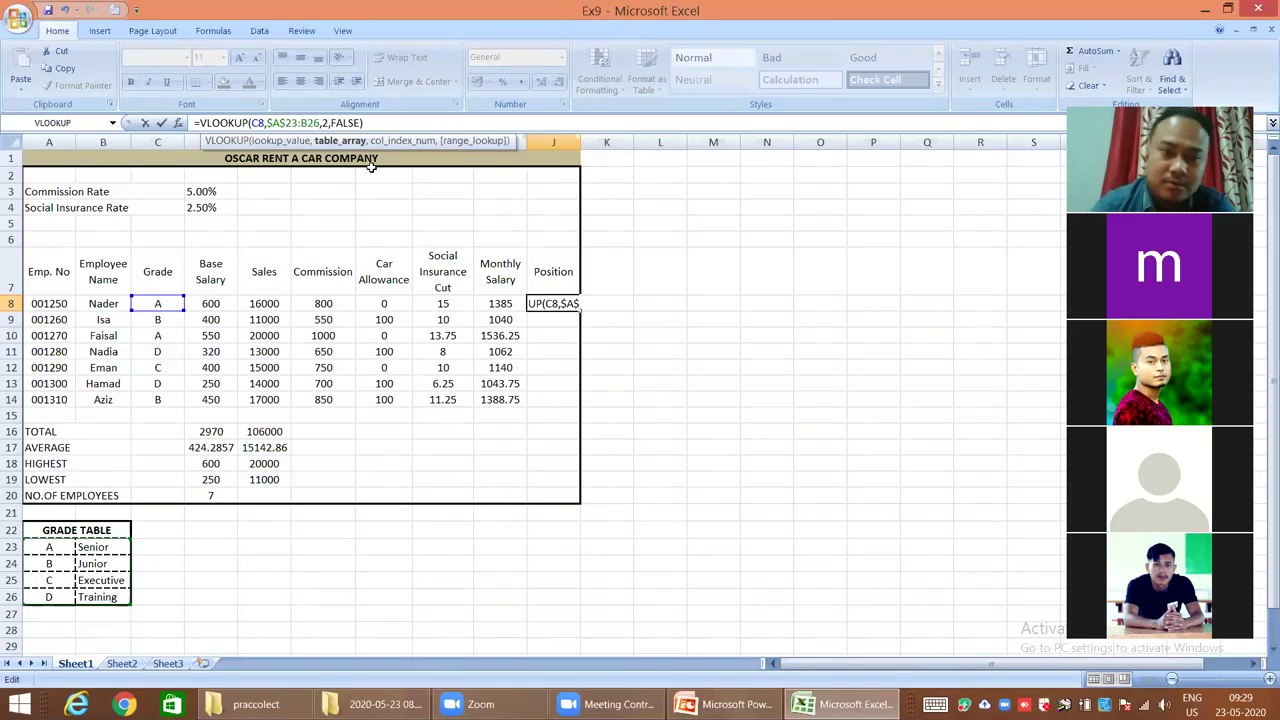
key("Right")
key("Right")
key("Right")
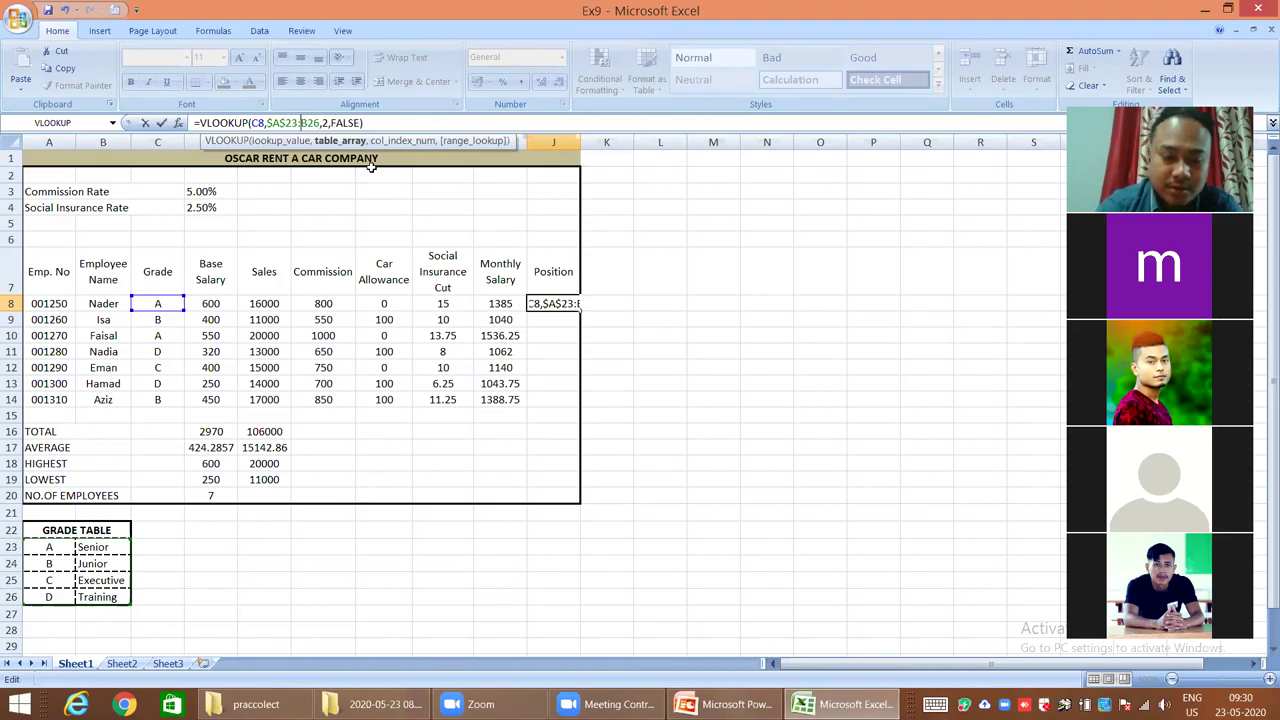
type("$A")
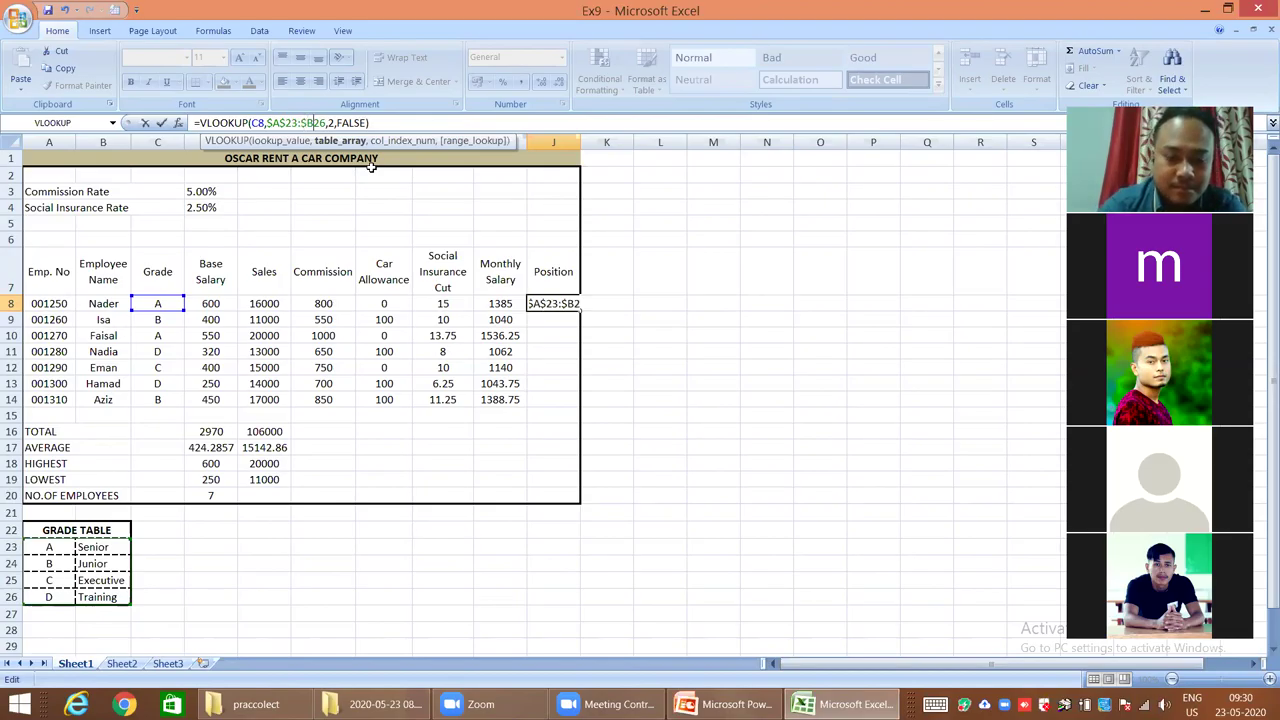
type("$")
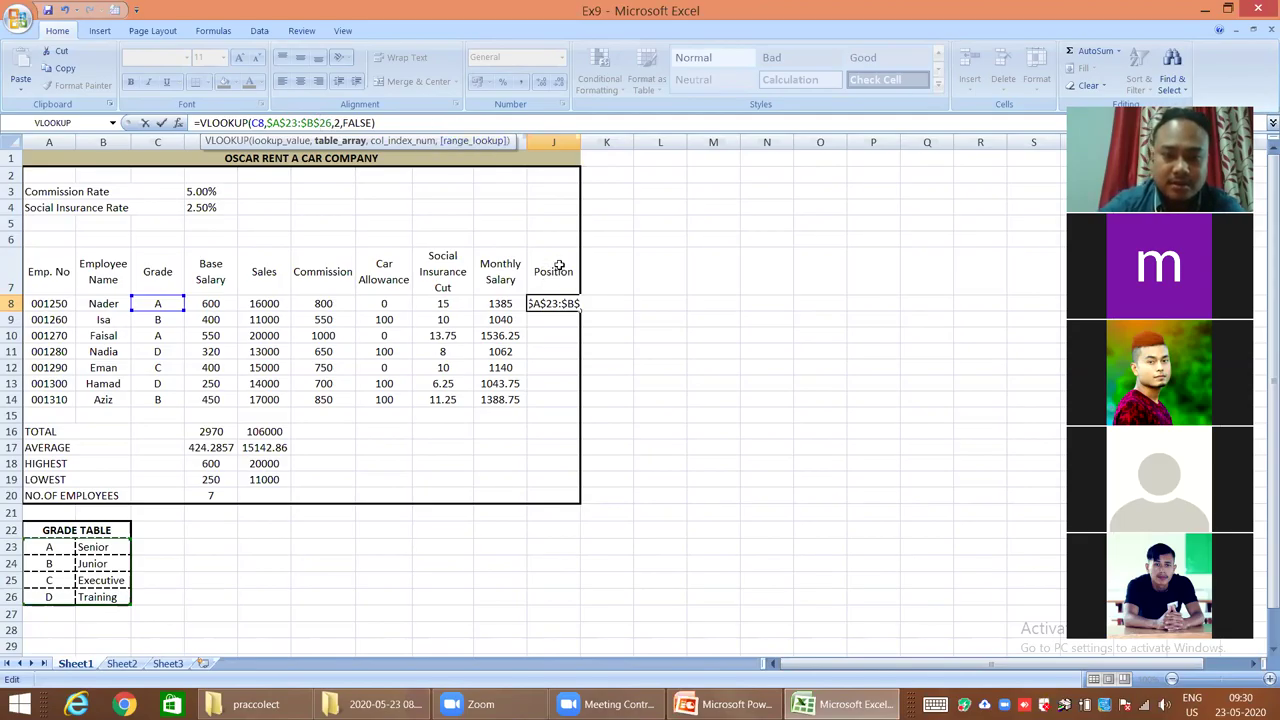
key("Return")
Fill the VLOOKUP formula with the absolute table array from J8 down through J14
left_click(567, 303)
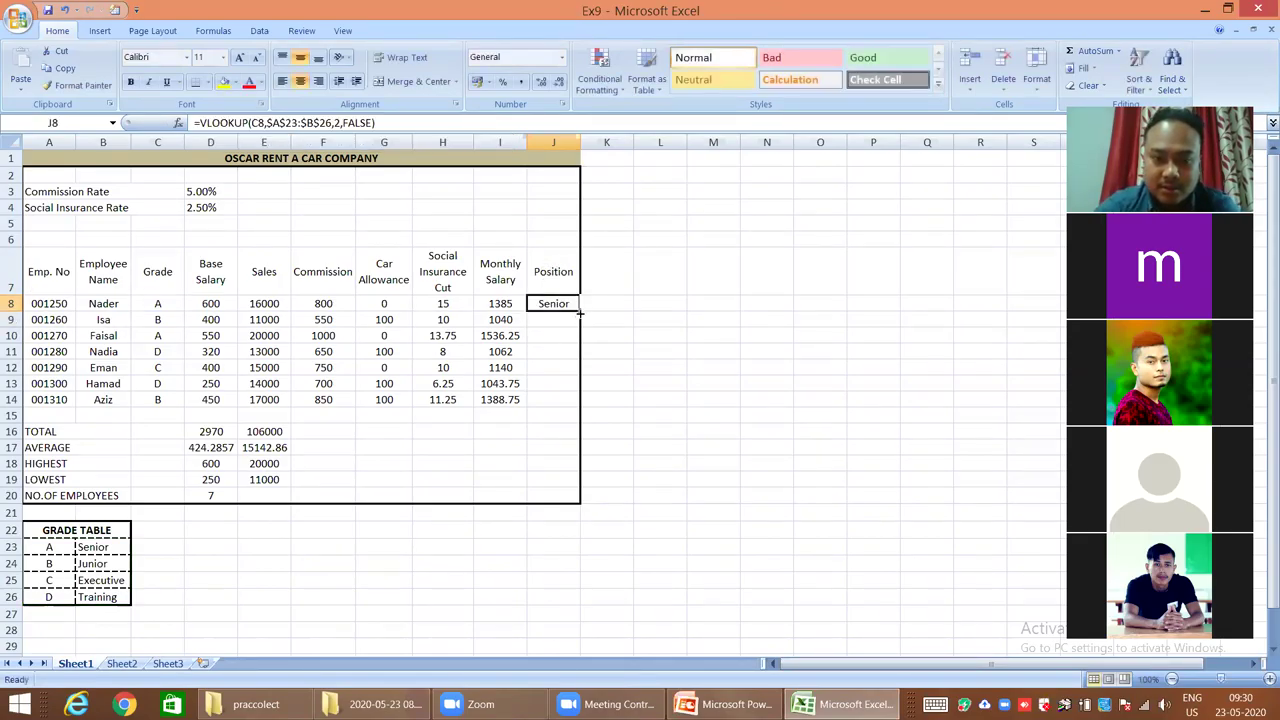
left_click_drag(577, 311, 578, 402)
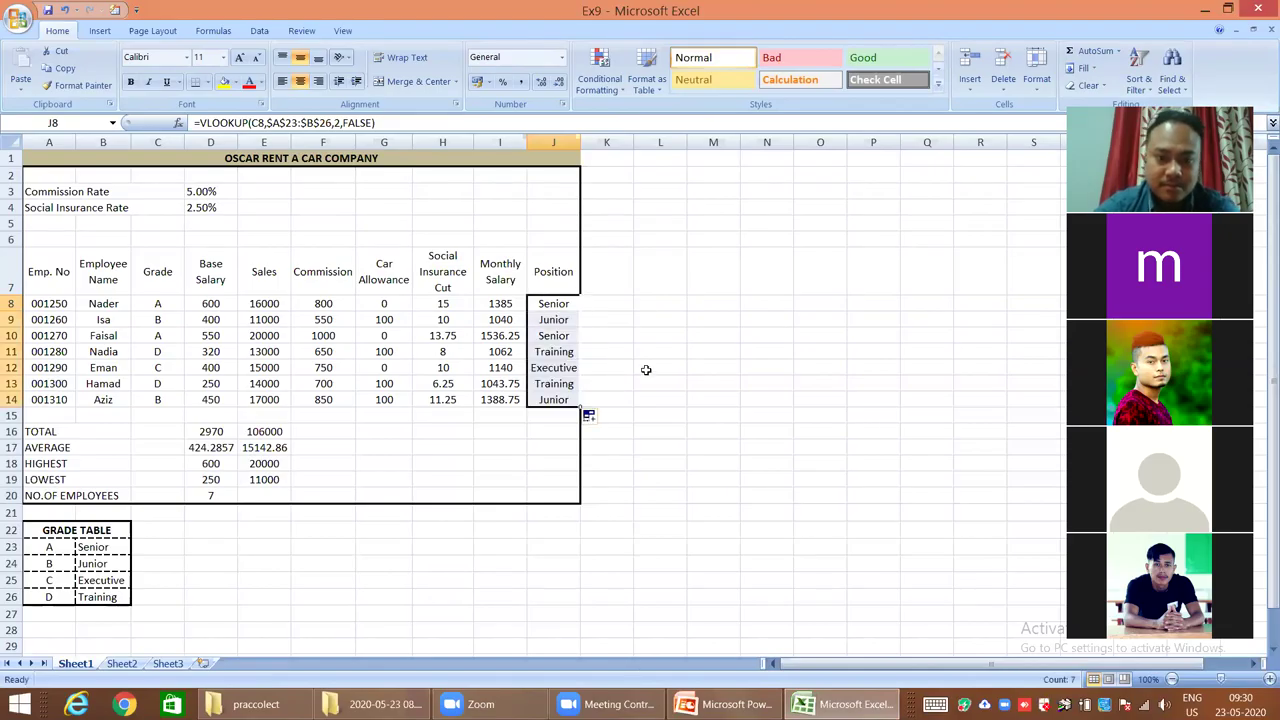
left_click(668, 404)
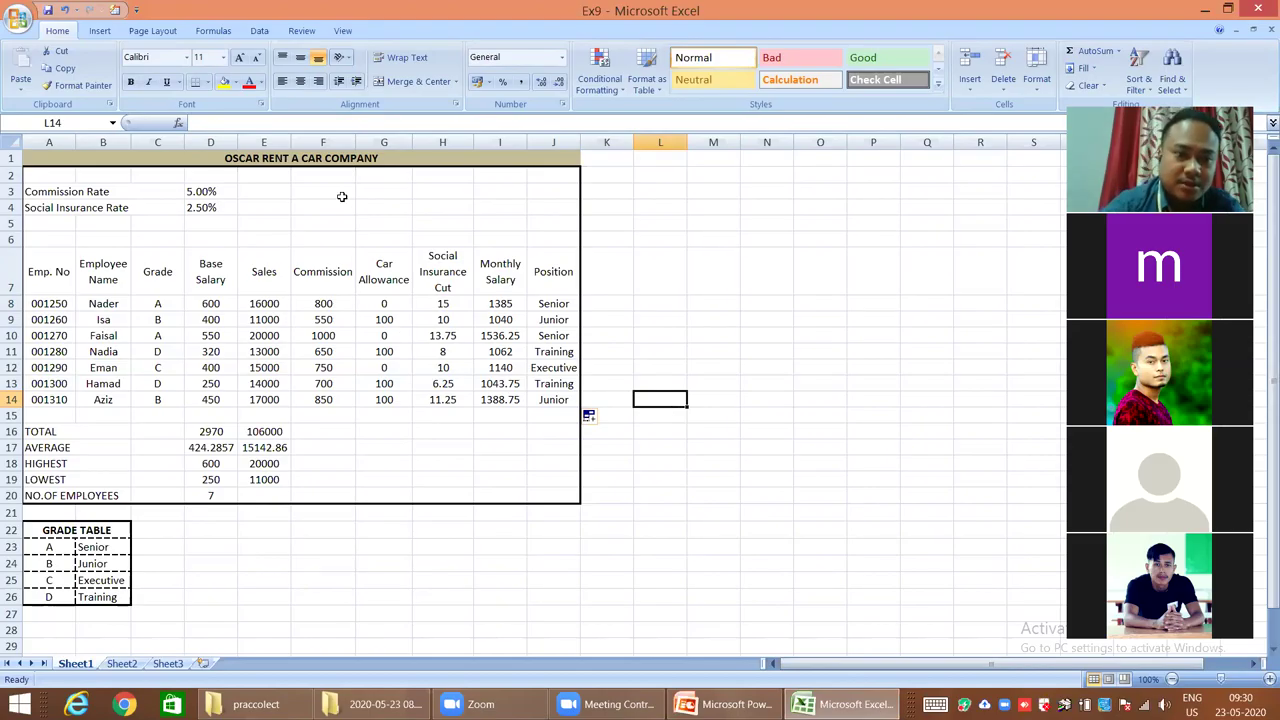
Remove FALSE from the formula in J8, leaving the range lookup argument empty as =VLOOKUP(C8,$A$23:$B$26,2,)
left_click(557, 304)
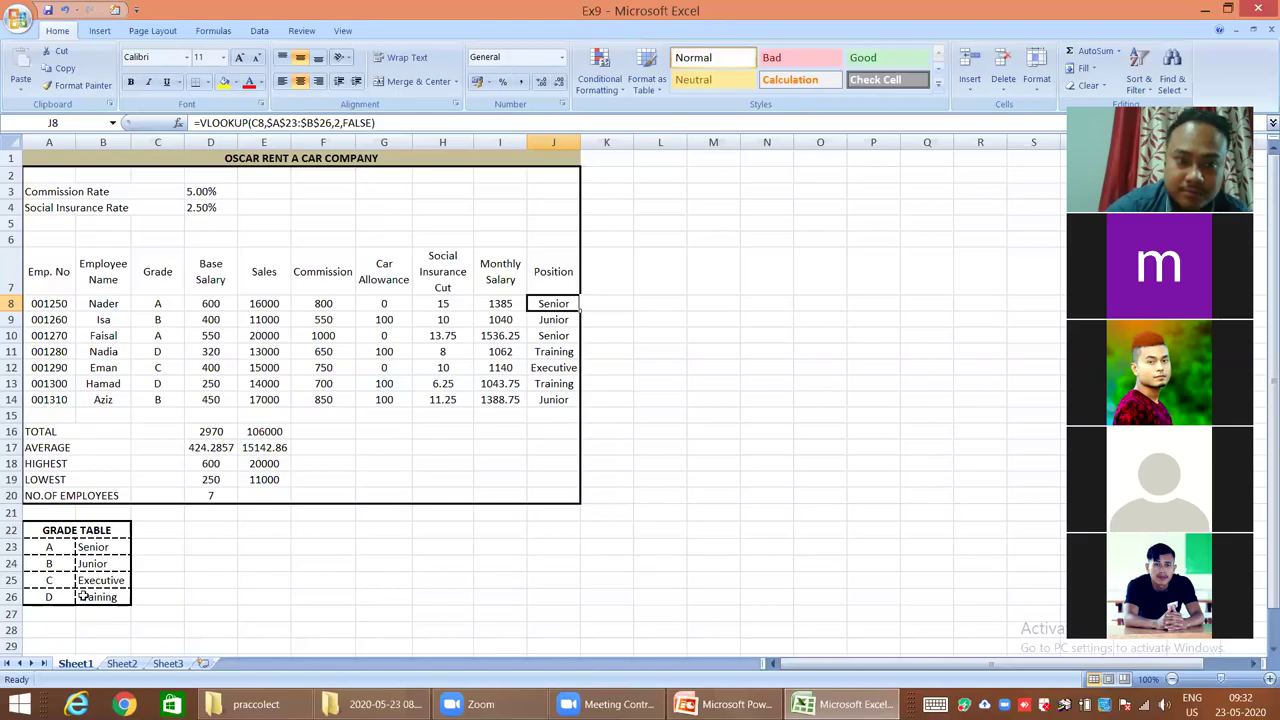
left_click(371, 122)
key("BackSpace")
key("BackSpace")
key("BackSpace")
key("BackSpace")
key("BackSpace")
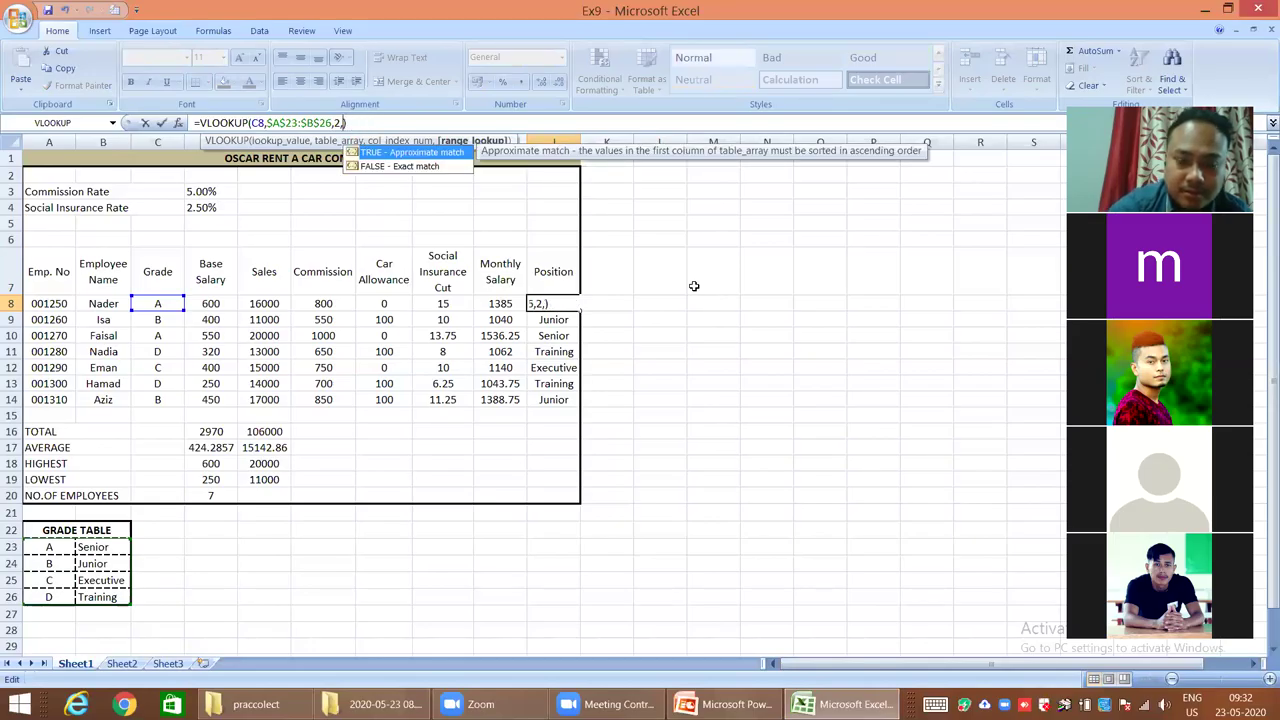
key("Return")
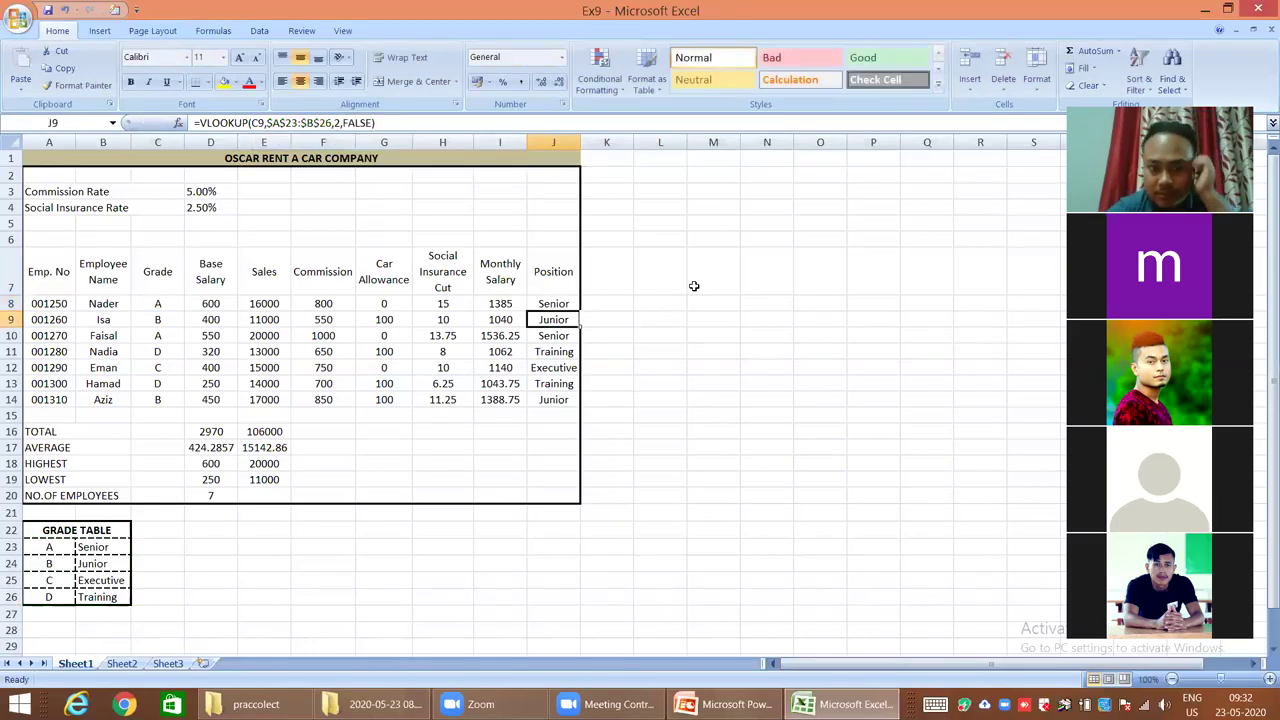
left_click(553, 305)
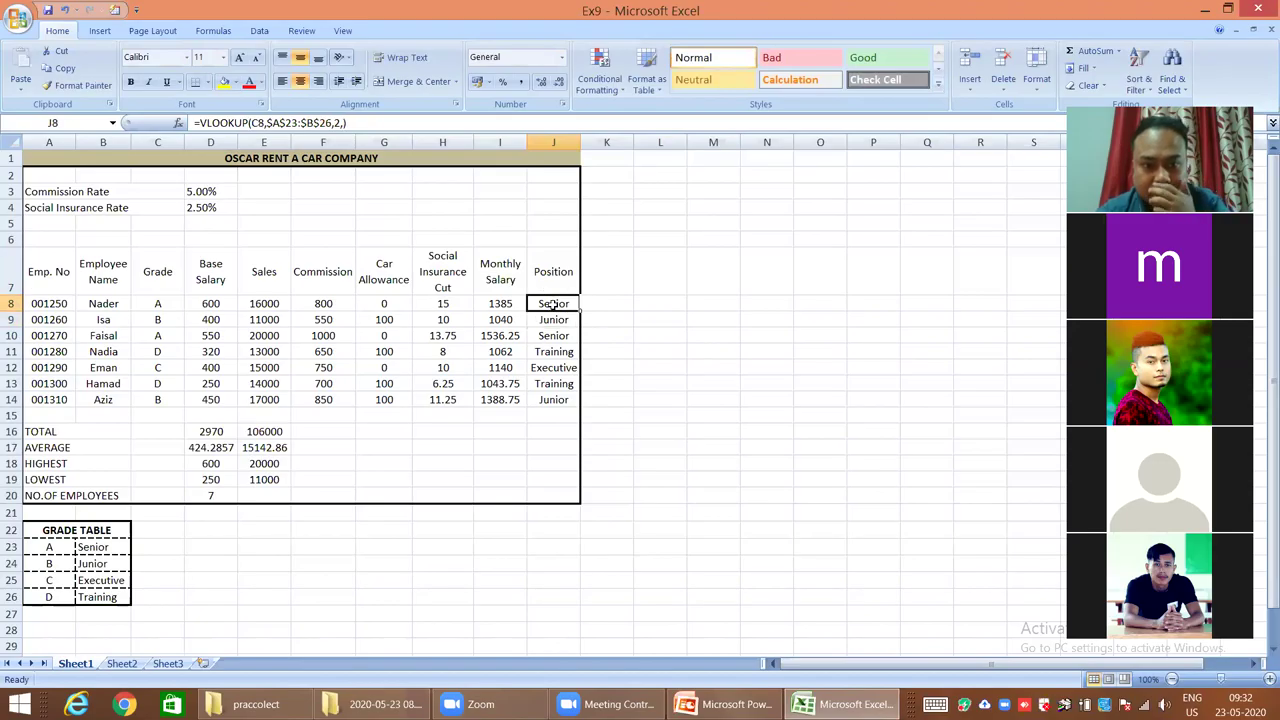
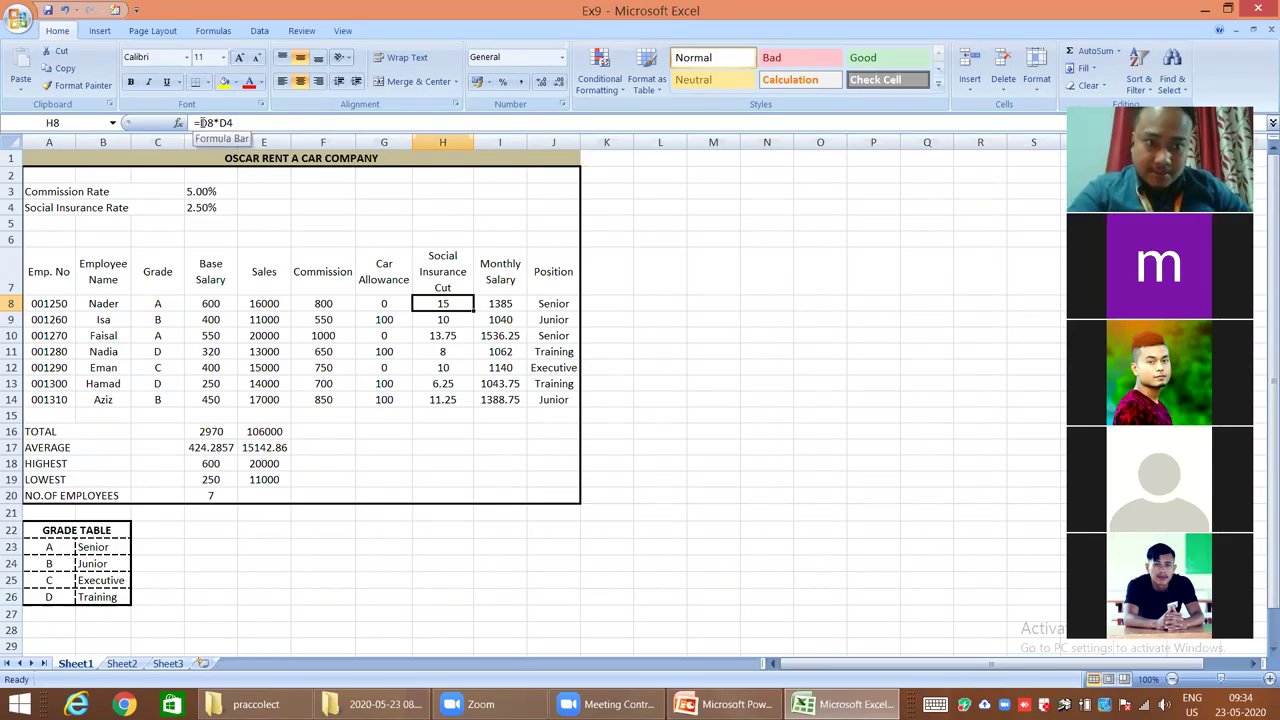
Make the lookup value in J8's VLOOKUP formula absolute as $C$8 and fill the formula down through J14
left_click(566, 305)
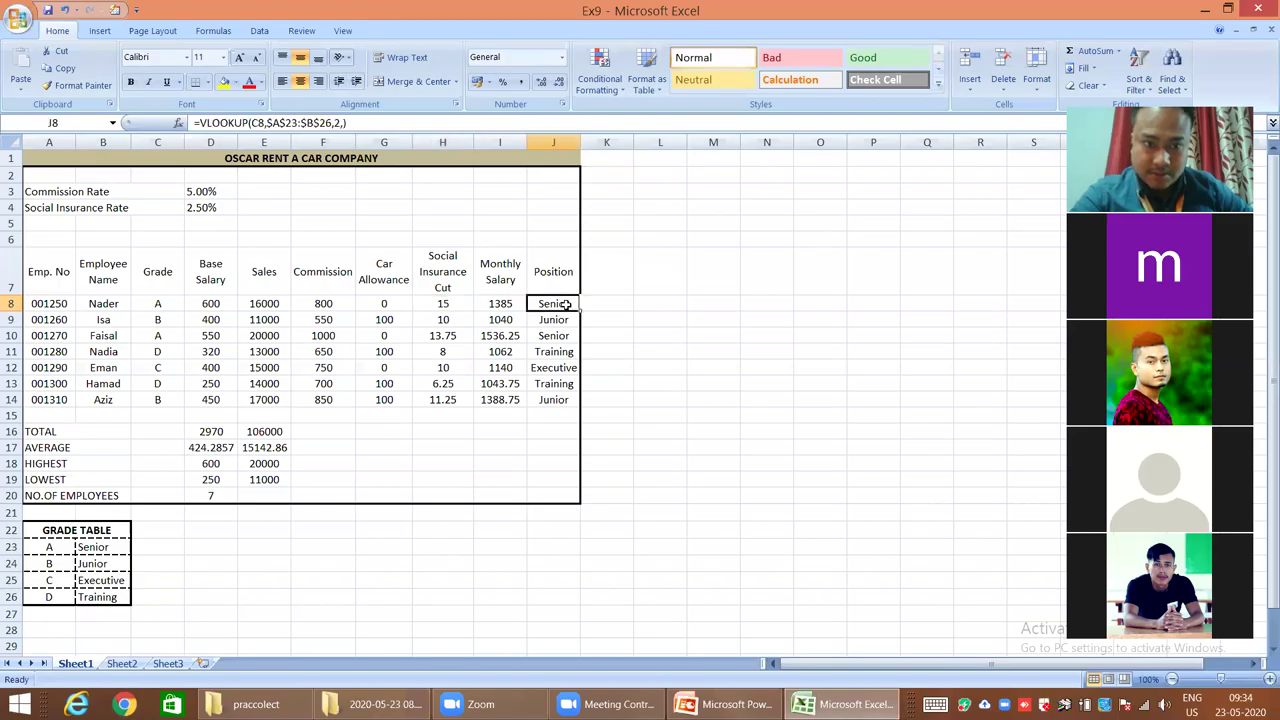
left_click(253, 122)
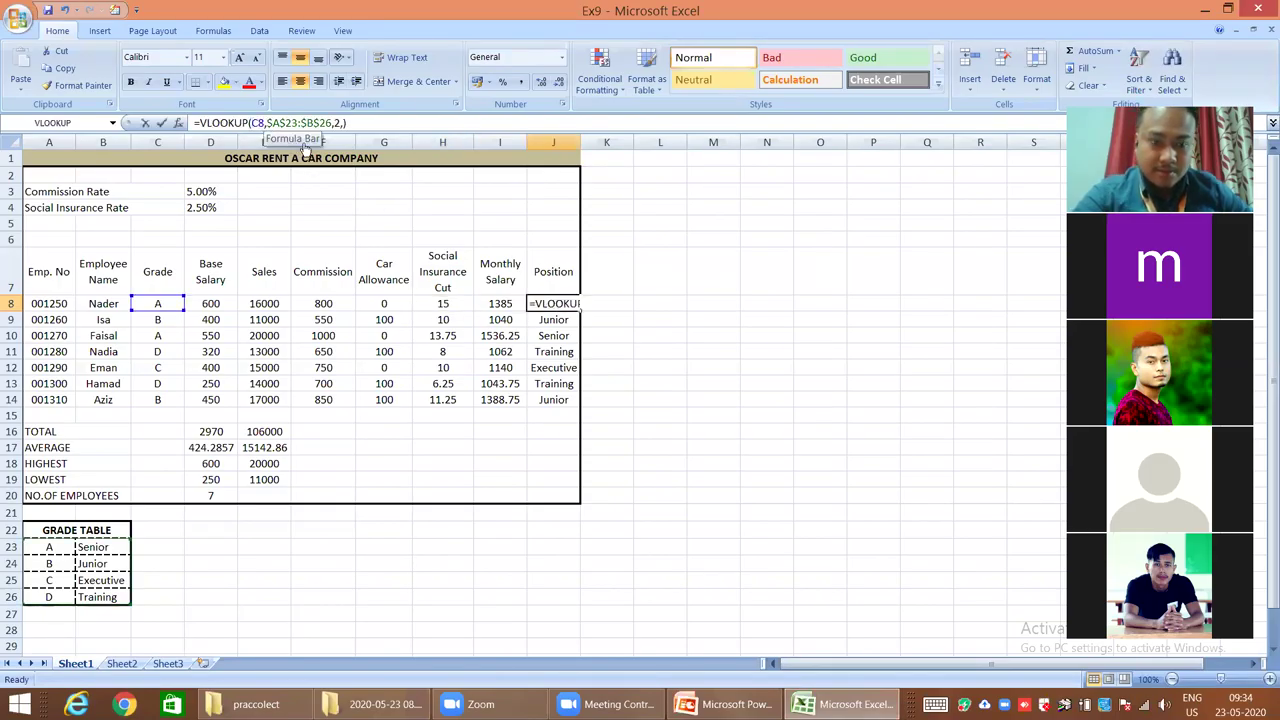
left_click(251, 122)
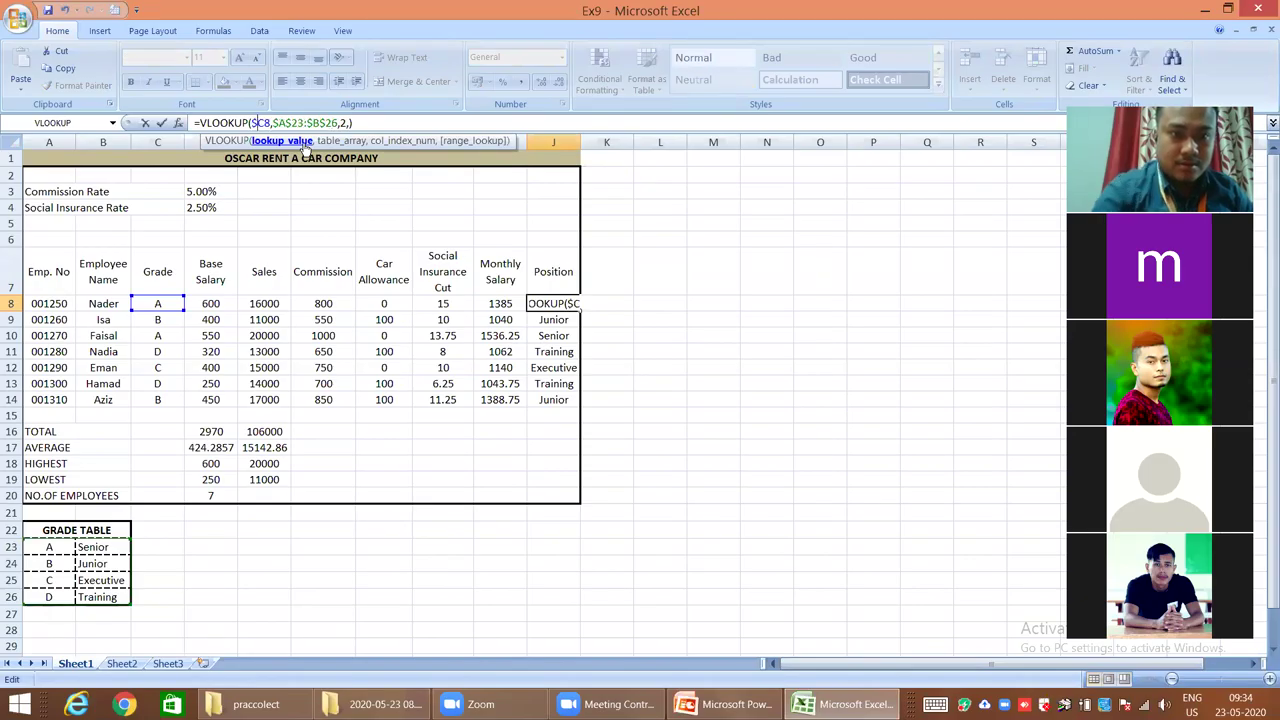
type("$C")
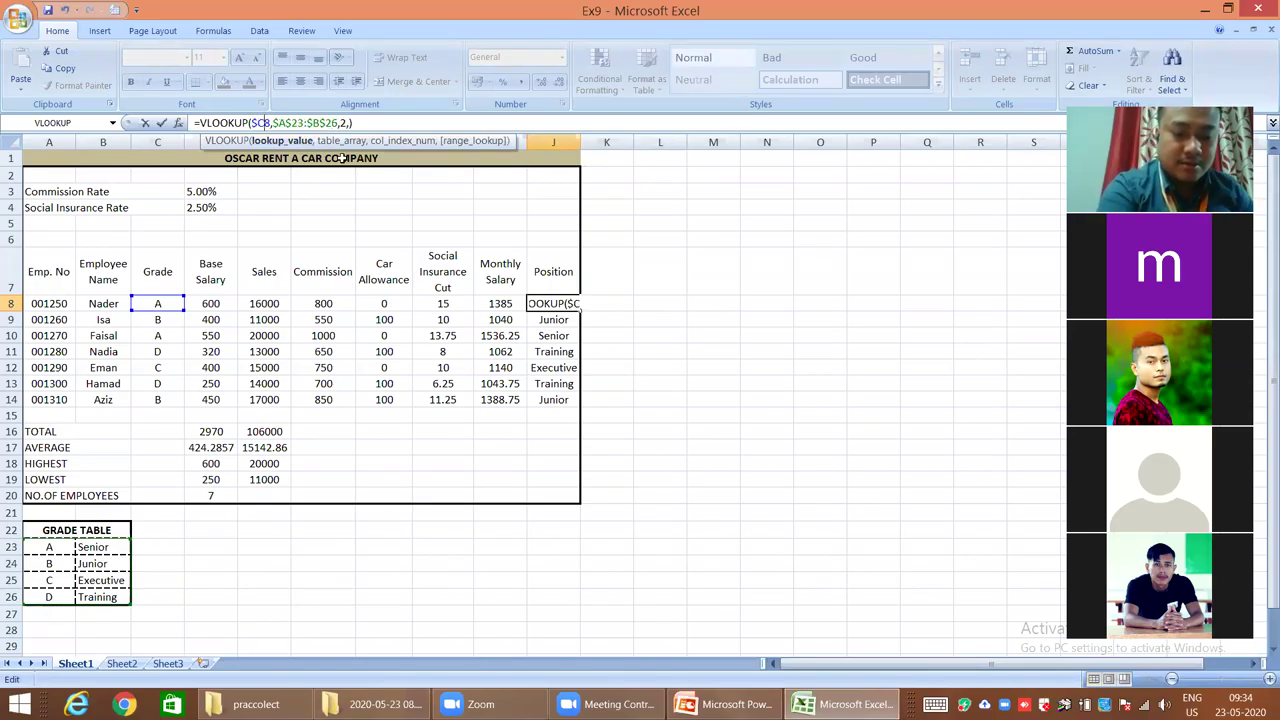
type("$")
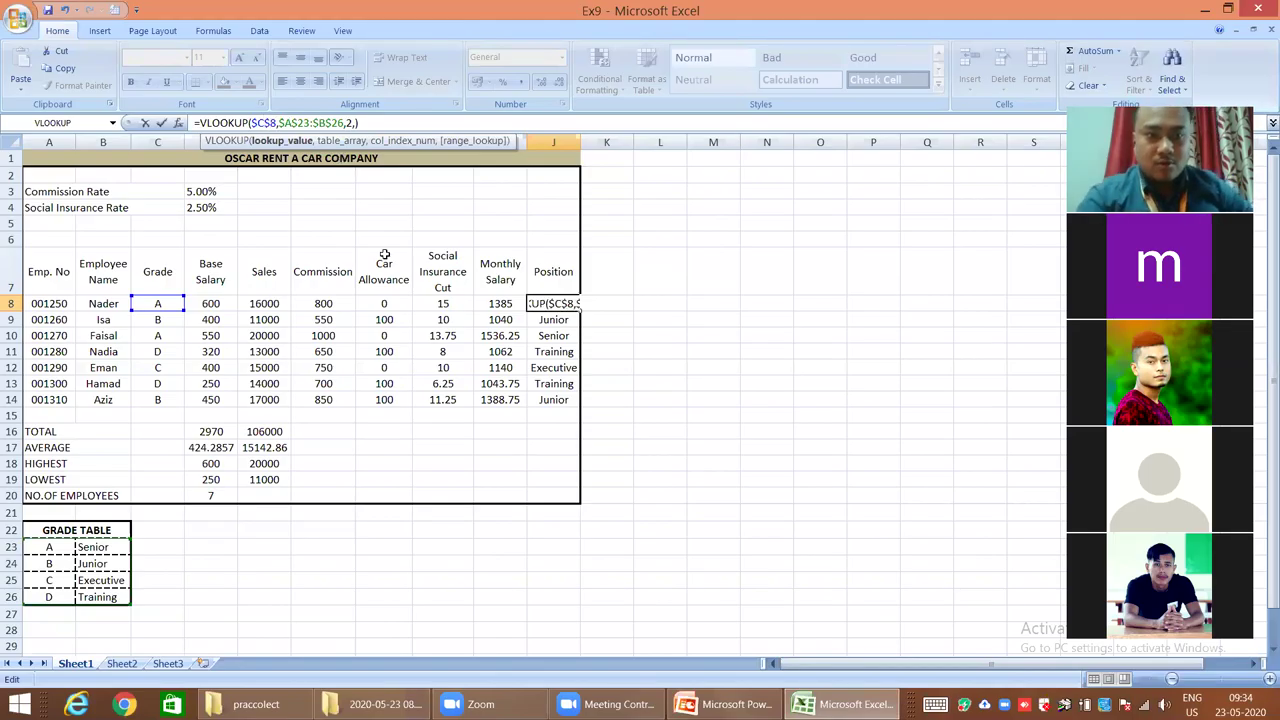
key("Return")
left_click(576, 308)
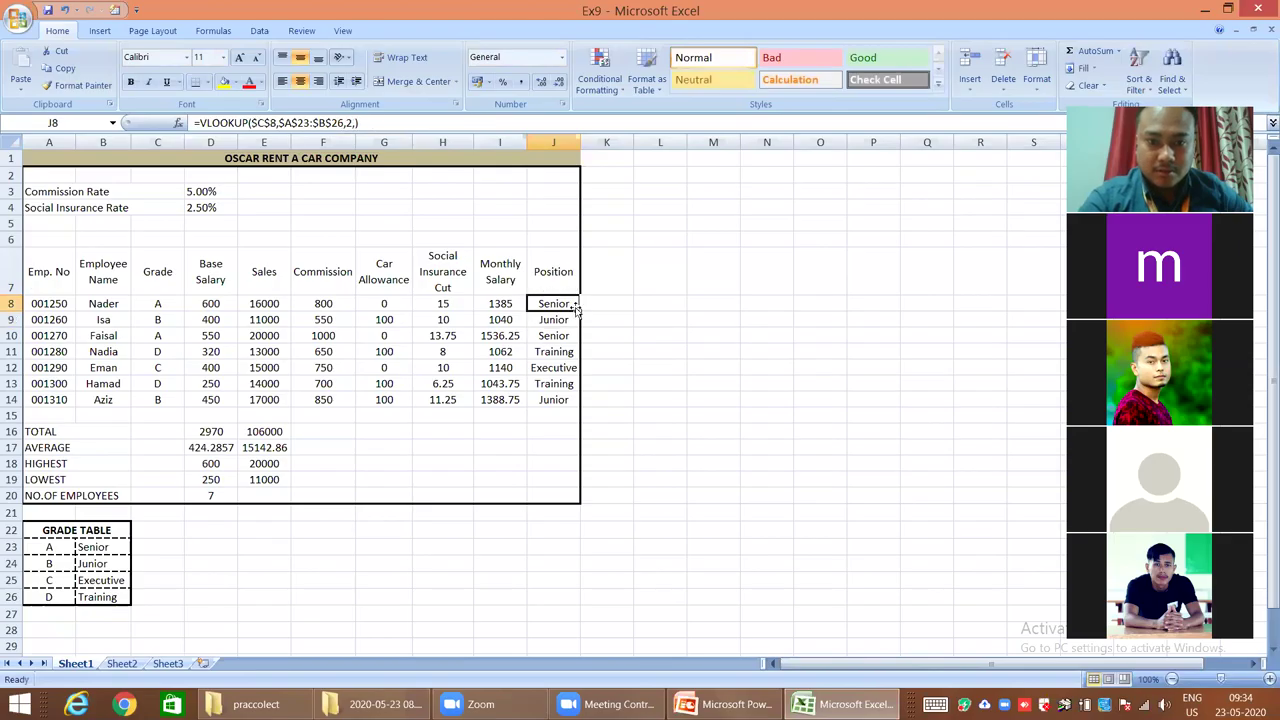
left_click_drag(578, 309, 583, 409)
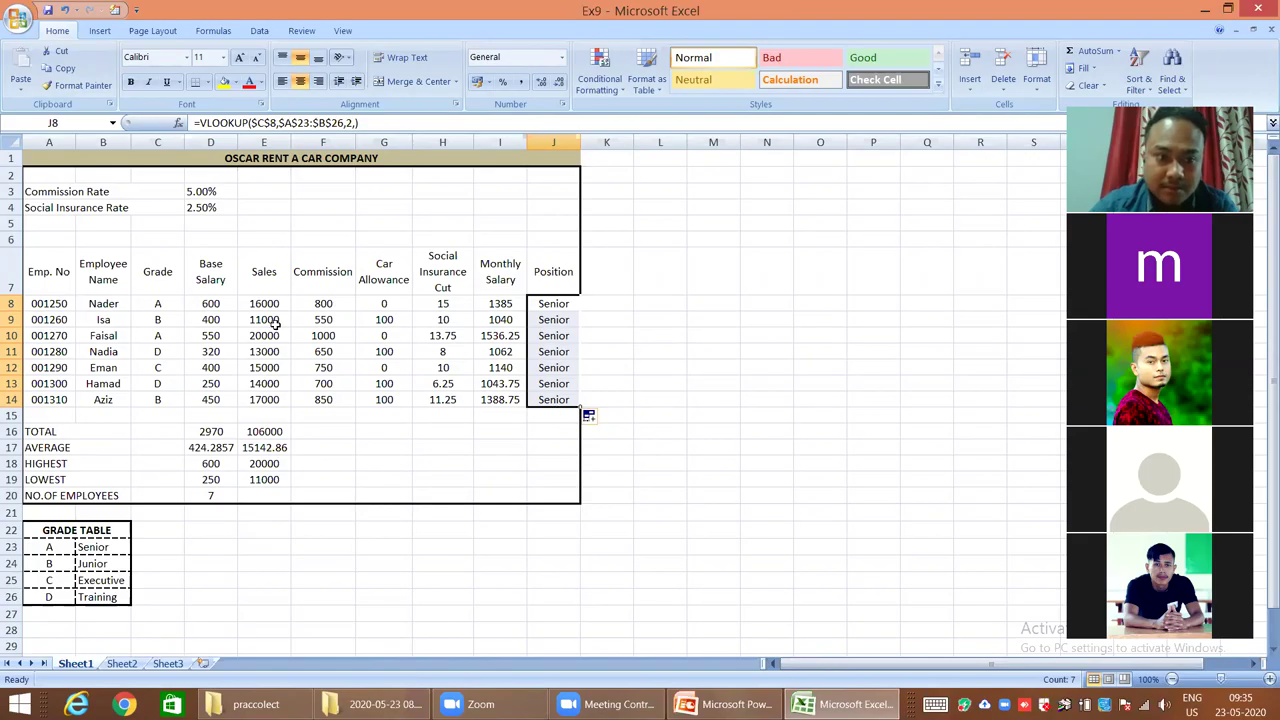
Change the lookup value in J8 back to the relative reference C8 and refill the formula down through J14
left_click(258, 122)
key("BackSpace")
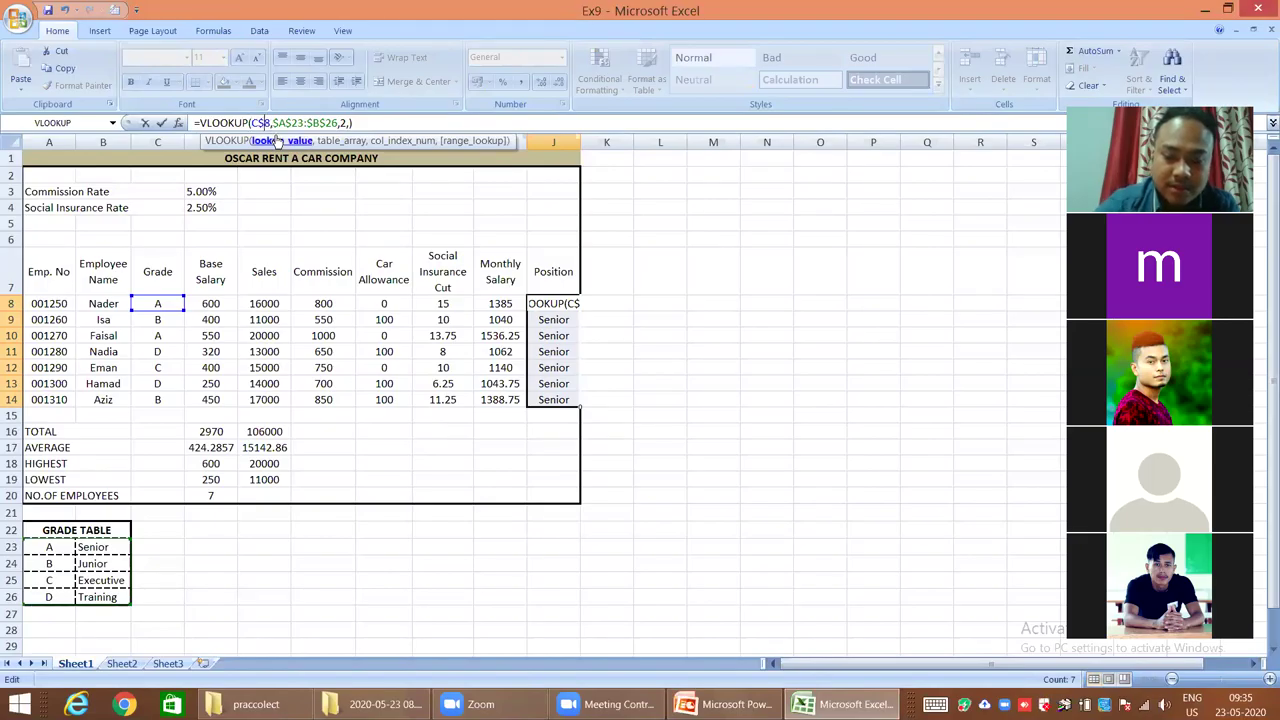
key("BackSpace")
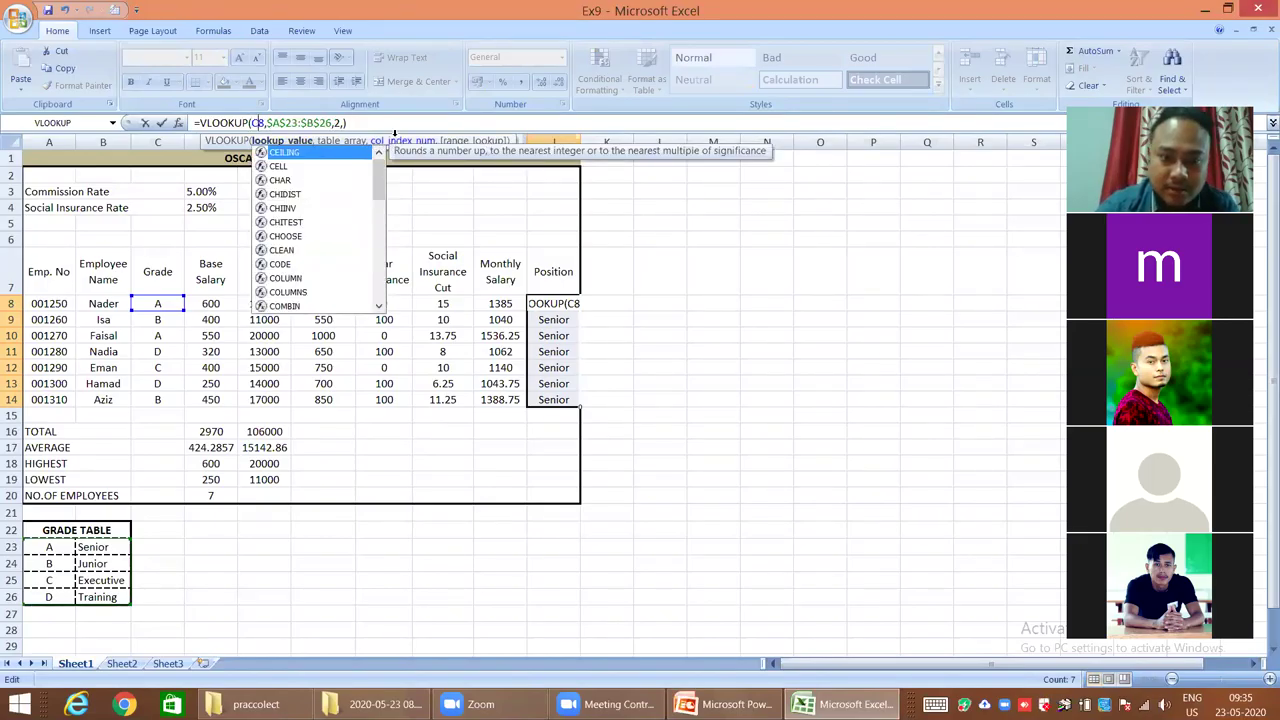
key("Return")
left_click(571, 304)
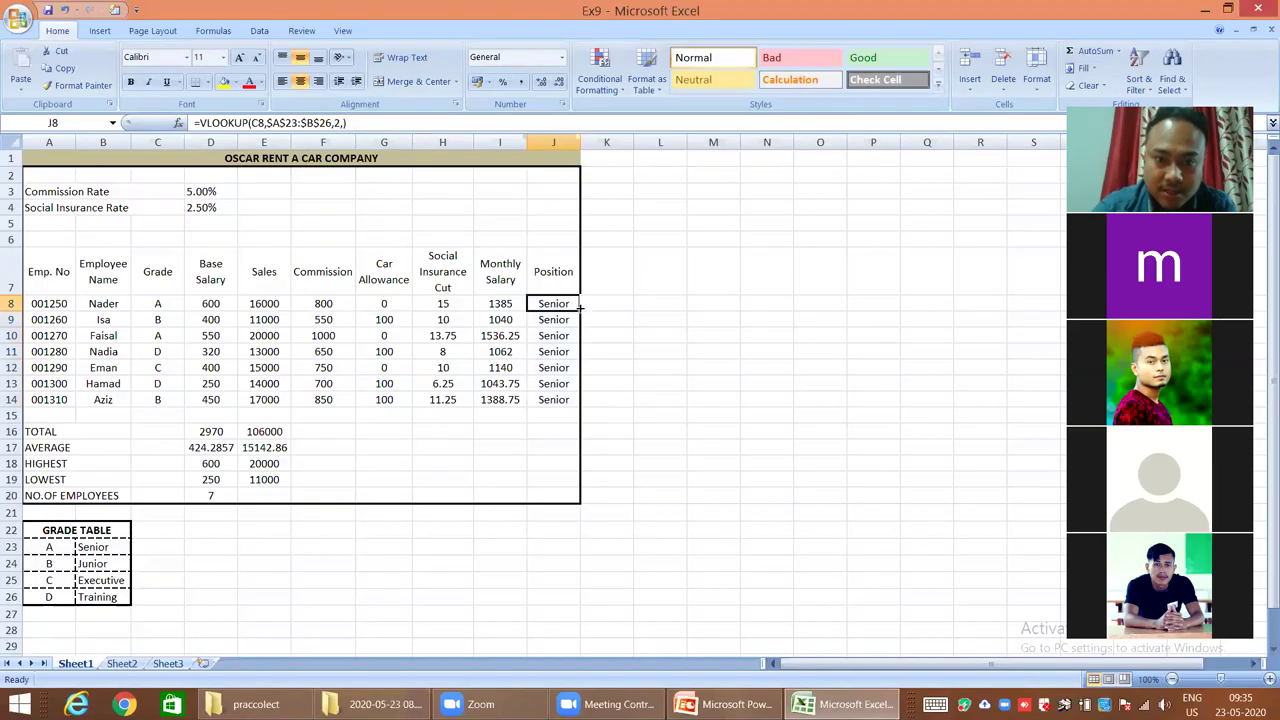
left_click_drag(580, 311, 585, 405)
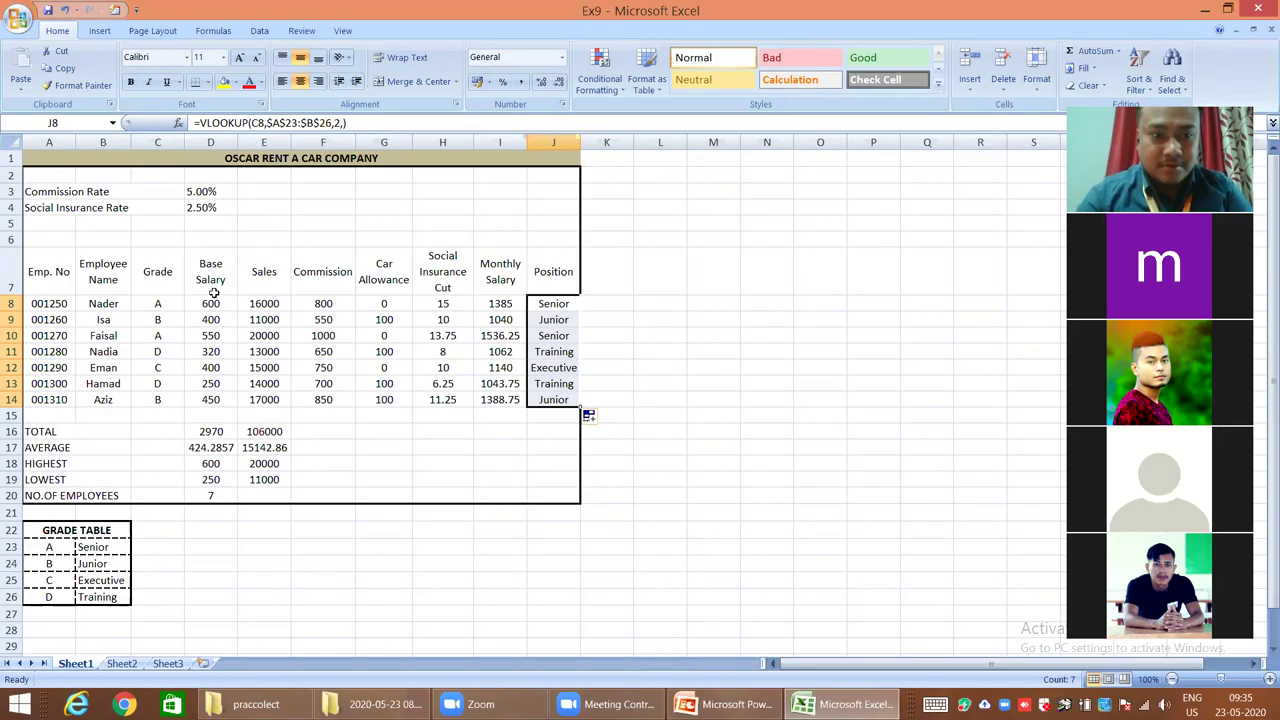
double_click(553, 303)
left_click_drag(549, 303, 630, 303)
left_click(610, 351)
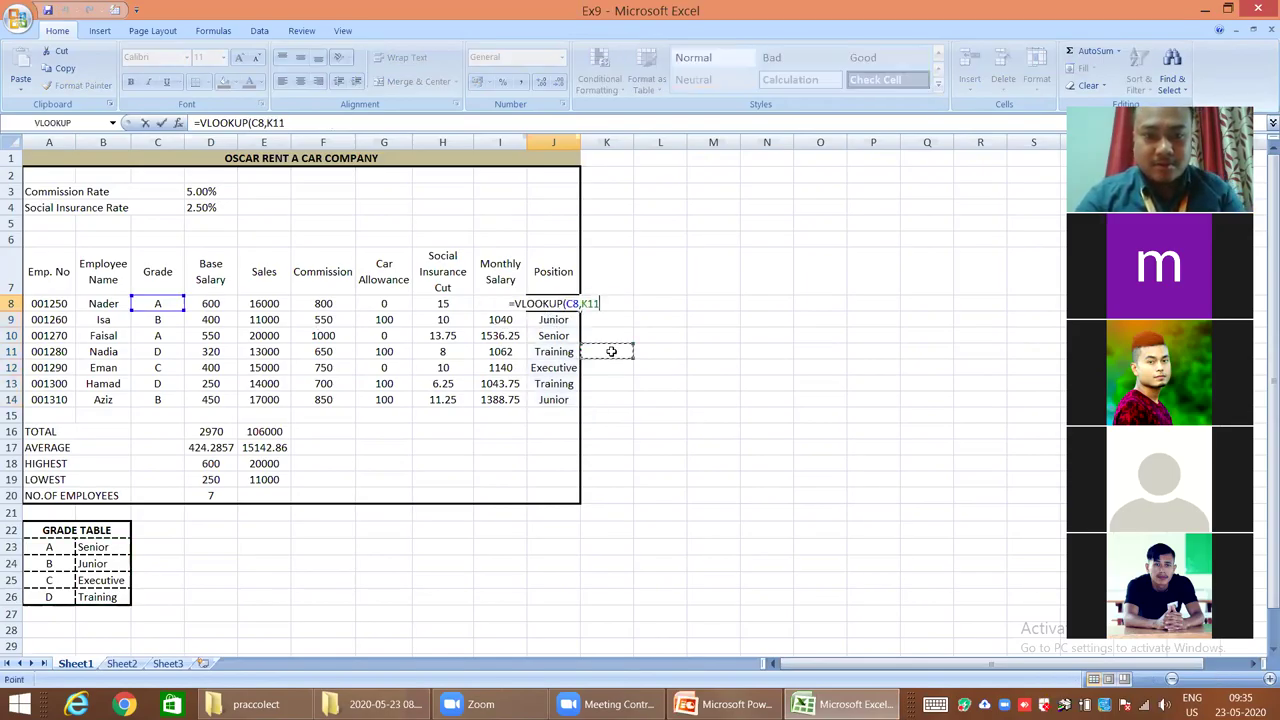
left_click(557, 334)
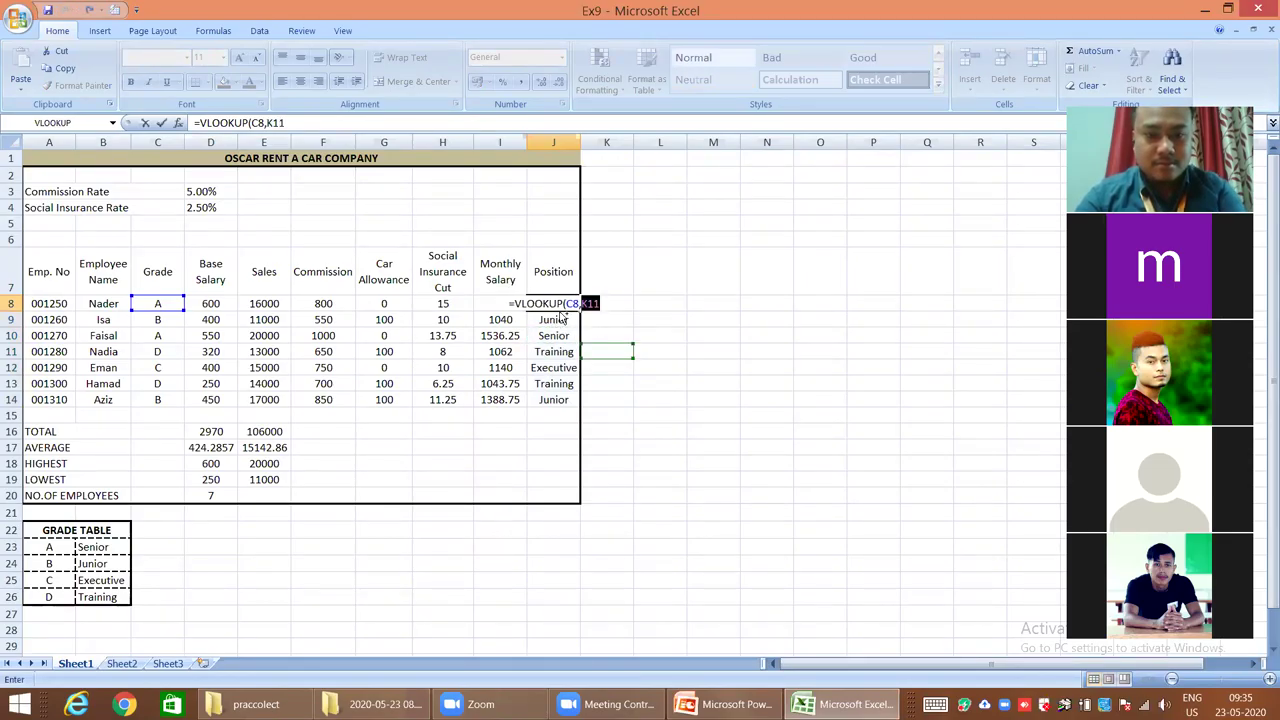
left_click(607, 242)
left_click(545, 306)
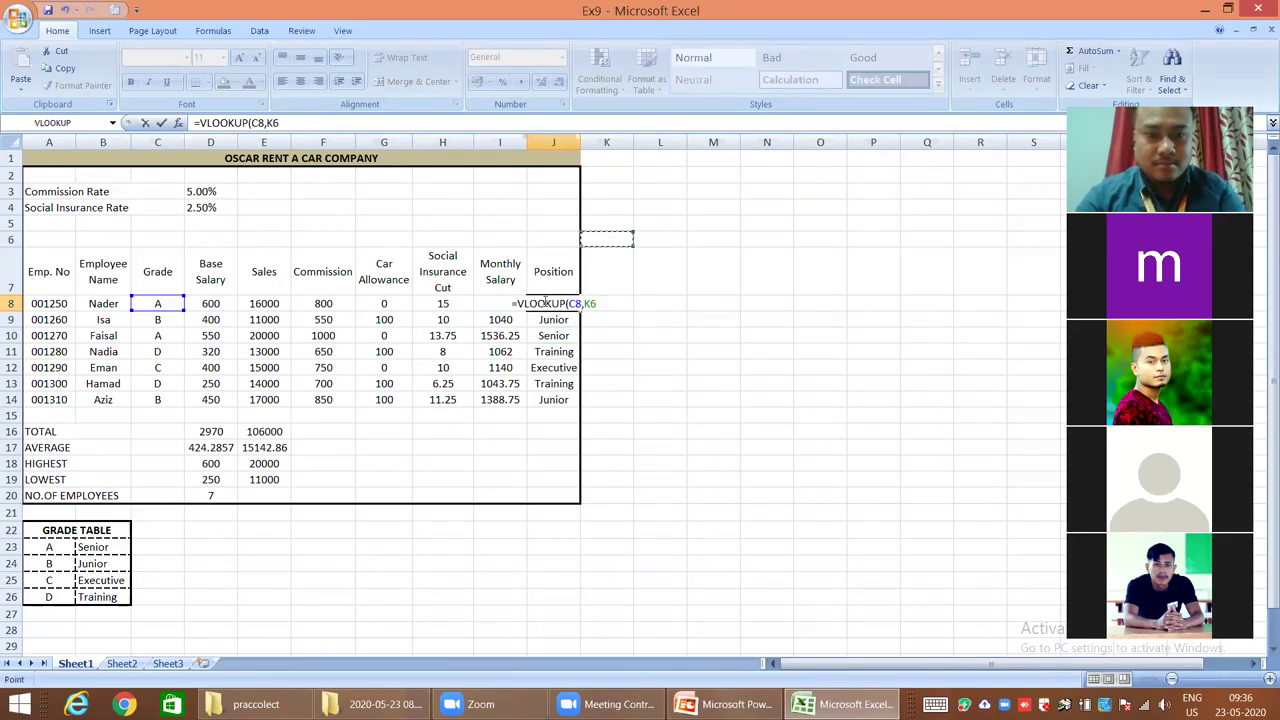
key("Return")
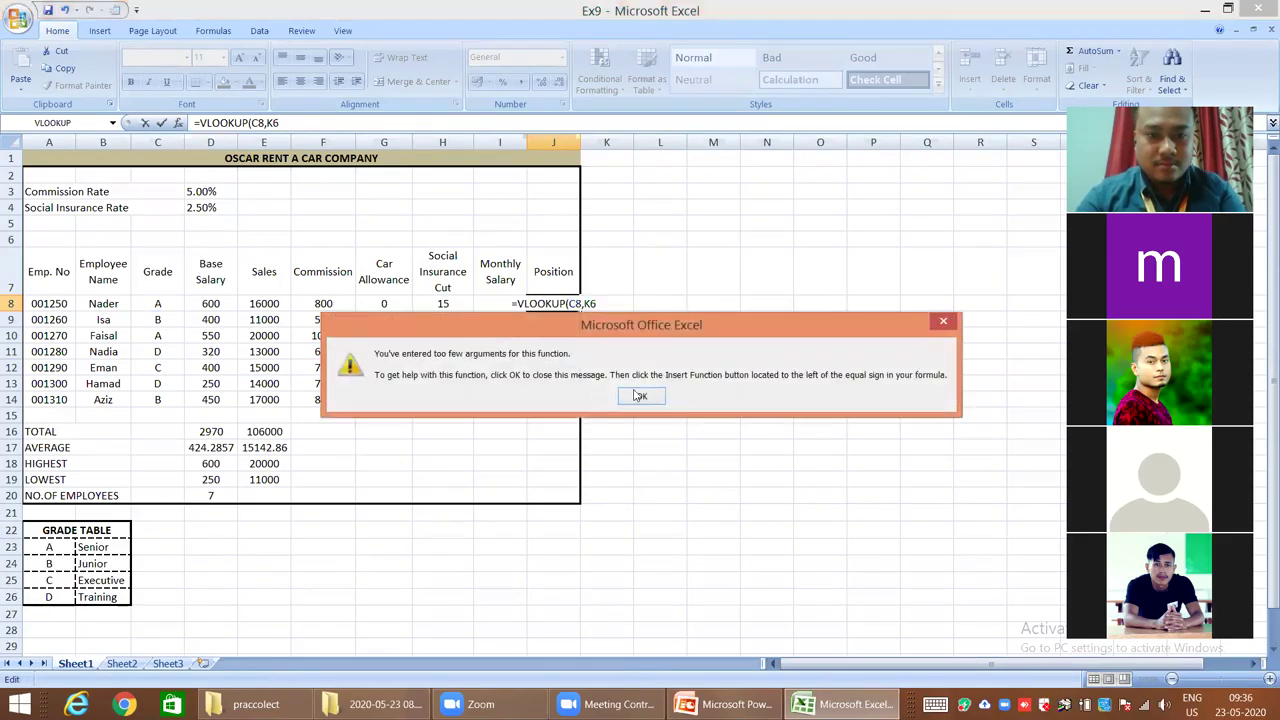
left_click(637, 394)
left_click(788, 416)
left_click(802, 366)
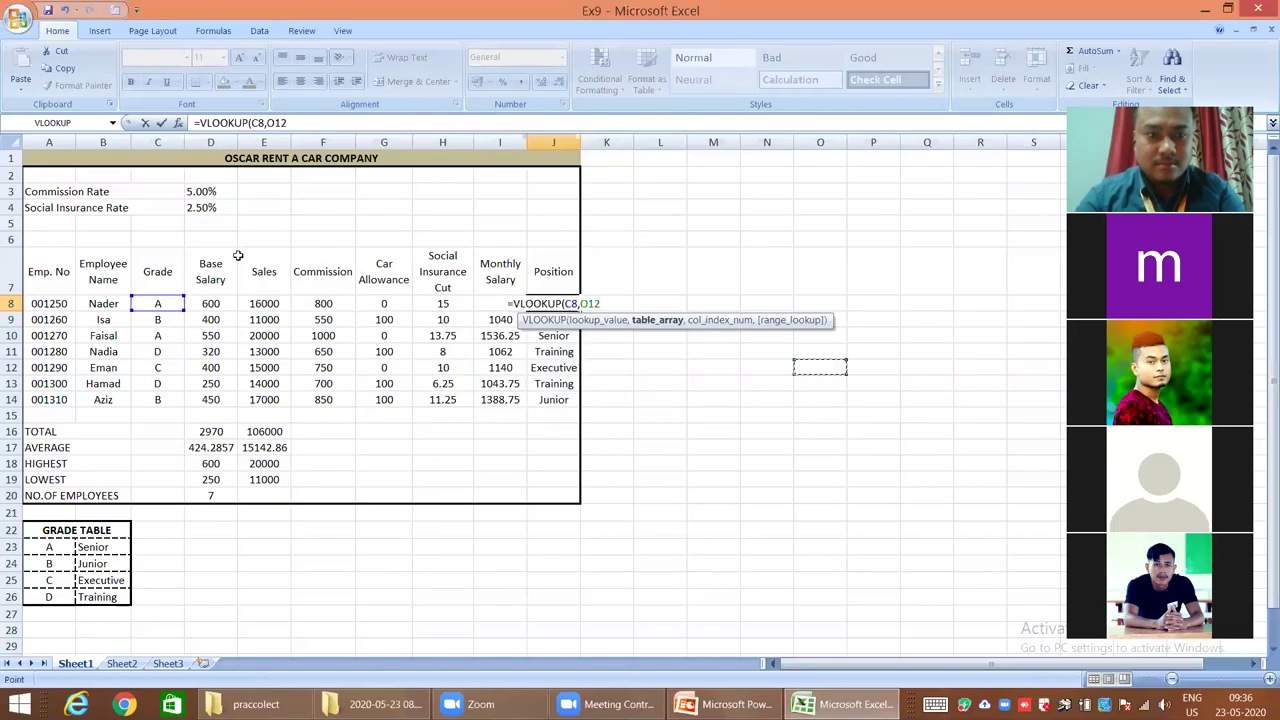
left_click(298, 121)
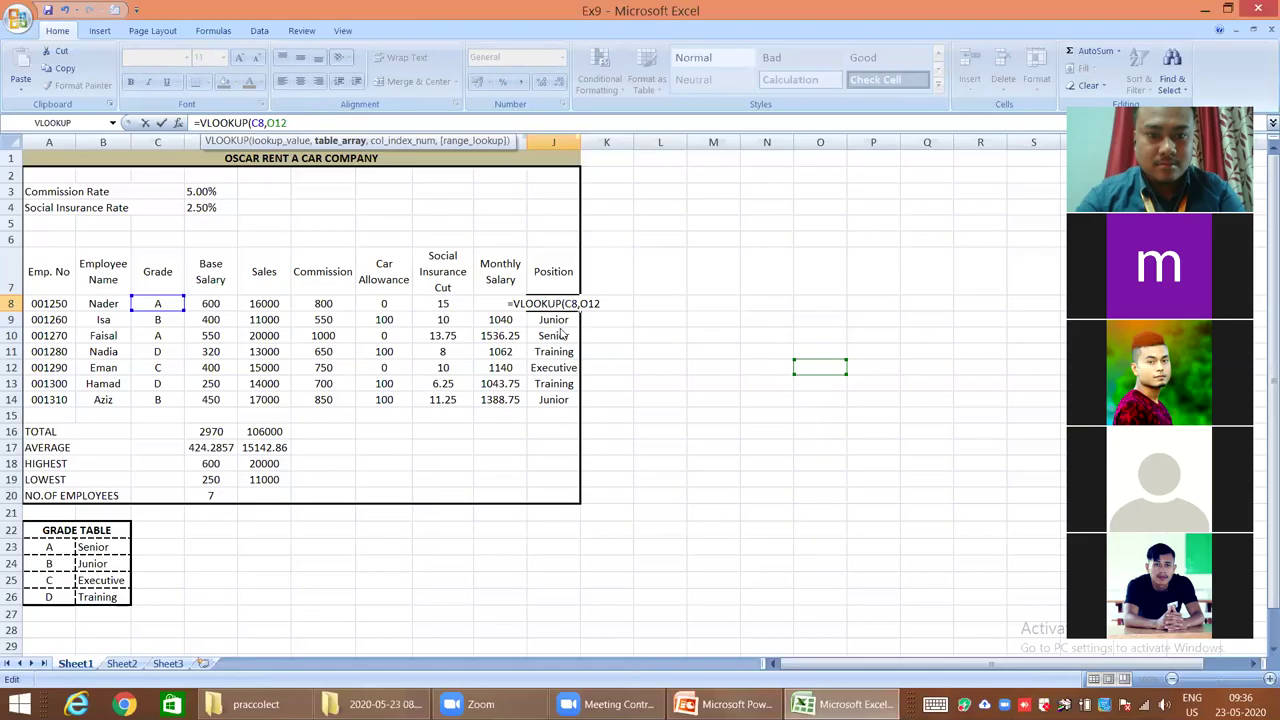
key("Return")
left_click(640, 395)
left_click(554, 319)
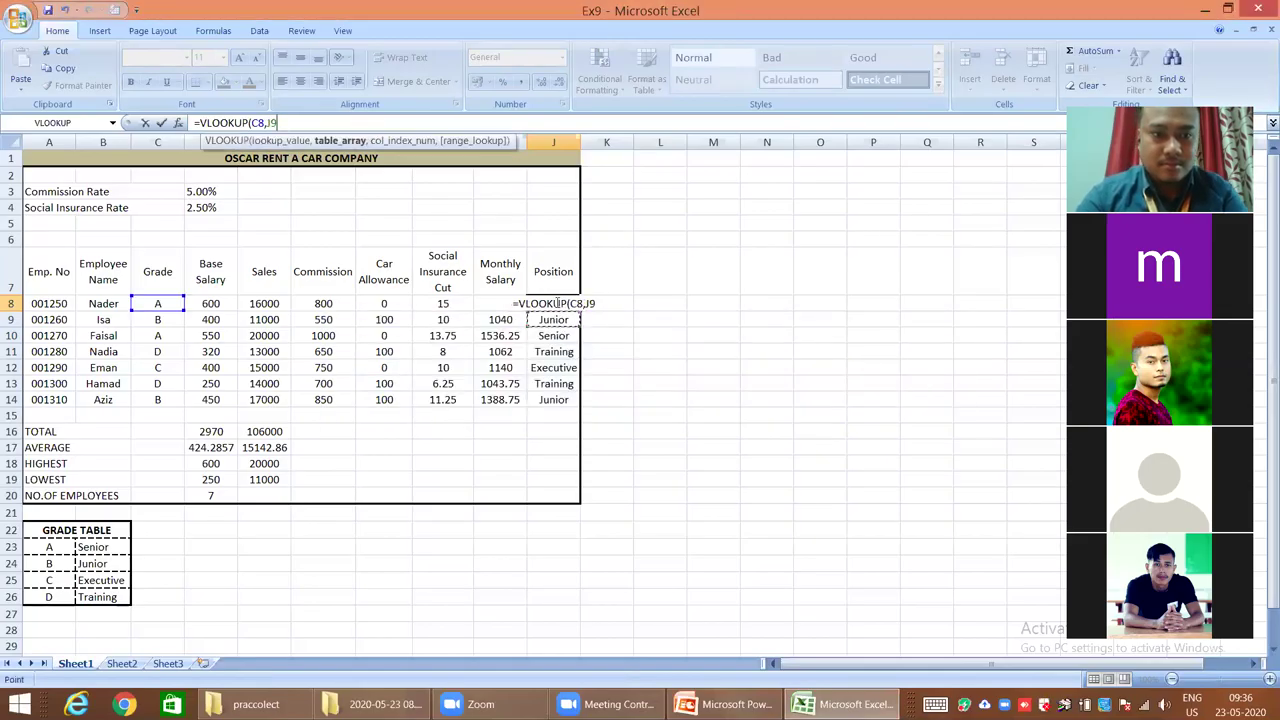
left_click(555, 303)
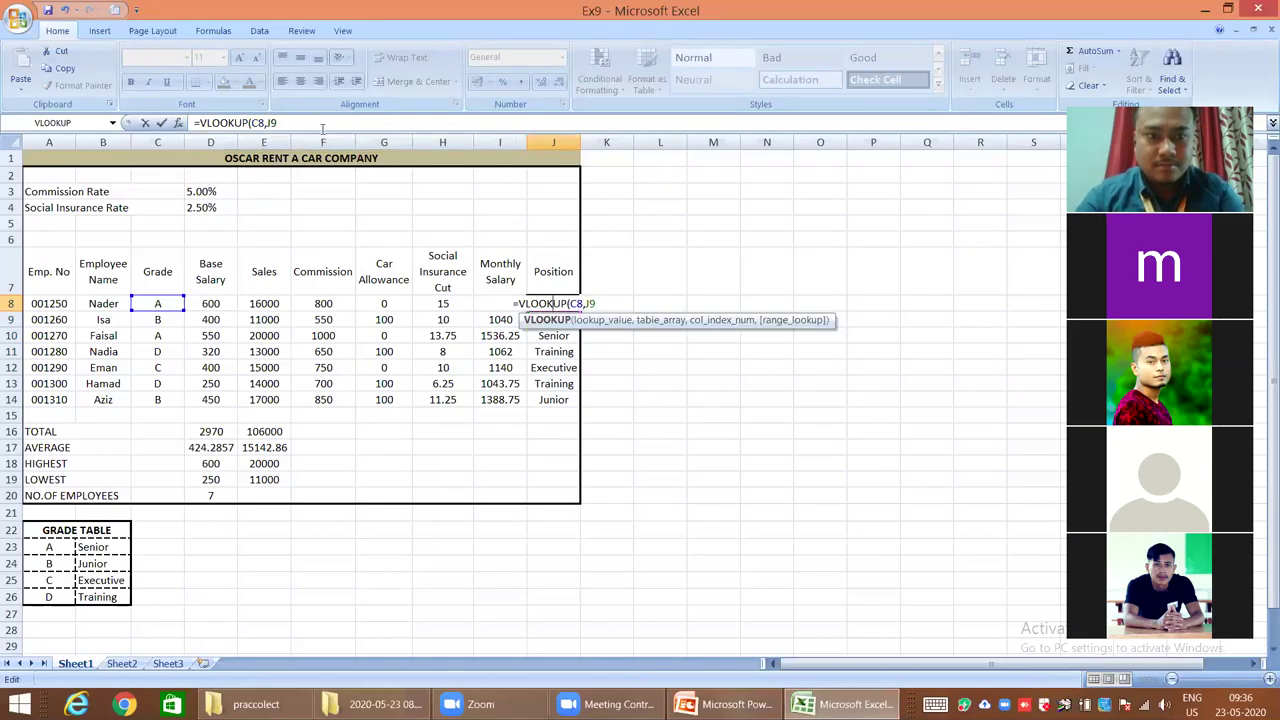
Delete the whole incomplete VLOOKUP formula from J8 and leave the cell empty
left_click(291, 120)
key("BackSpace")
key("BackSpace")
key("BackSpace")
key("BackSpace")
key("BackSpace")
key("BackSpace")
key("BackSpace")
key("BackSpace")
key("BackSpace")
key("BackSpace")
key("BackSpace")
key("BackSpace")
key("BackSpace")
key("BackSpace")
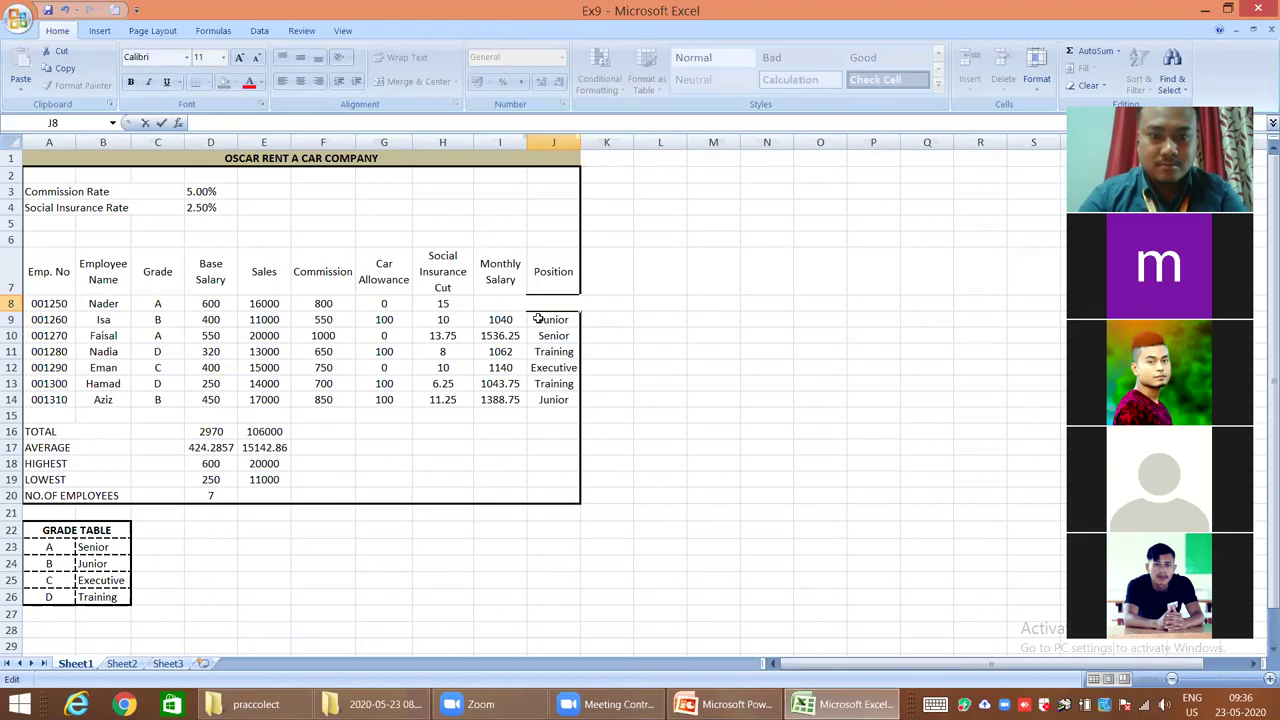
key("Escape")
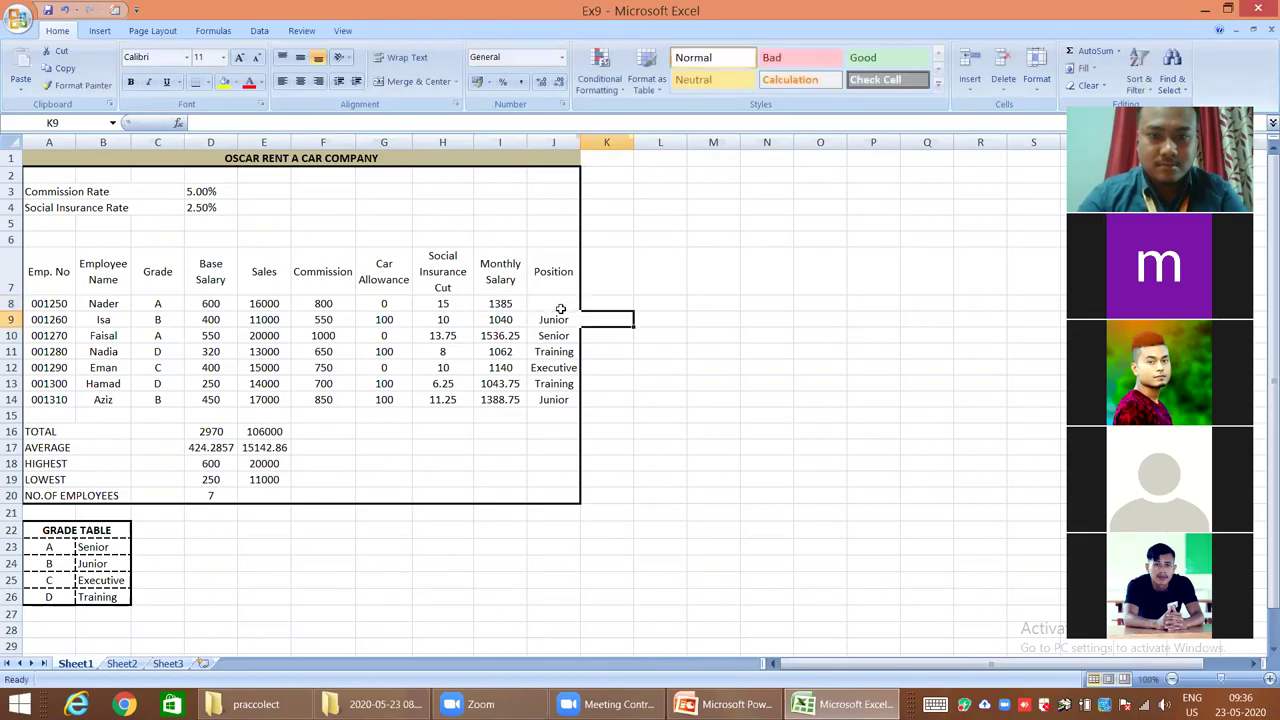
Clear the contents of the Position cells J8:J14
left_click_drag(549, 304, 572, 400)
type("=")
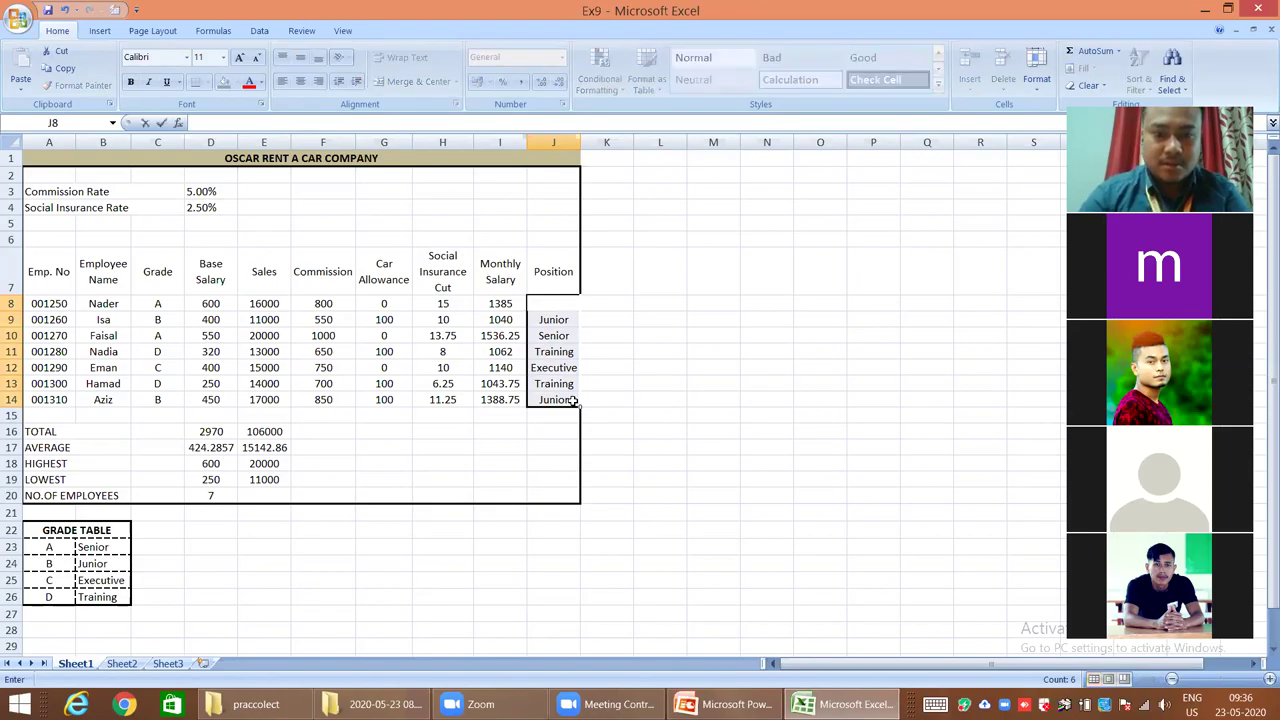
right_click(358, 328)
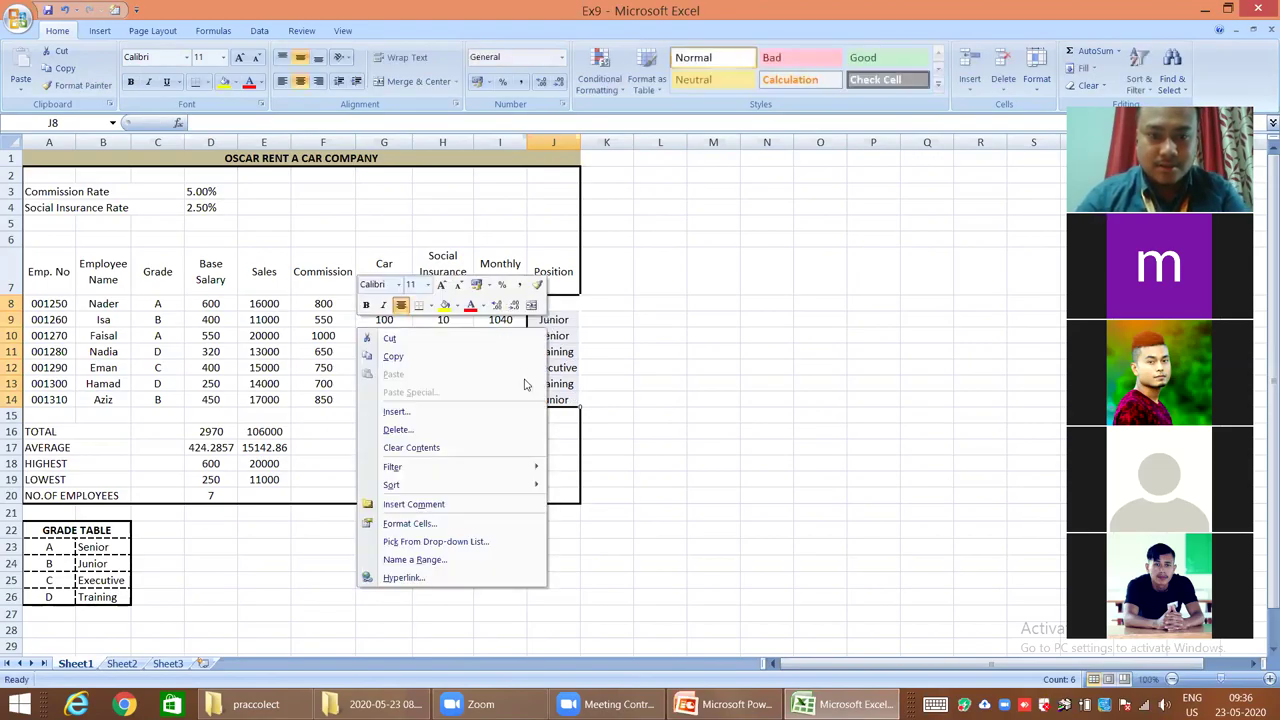
left_click(471, 447)
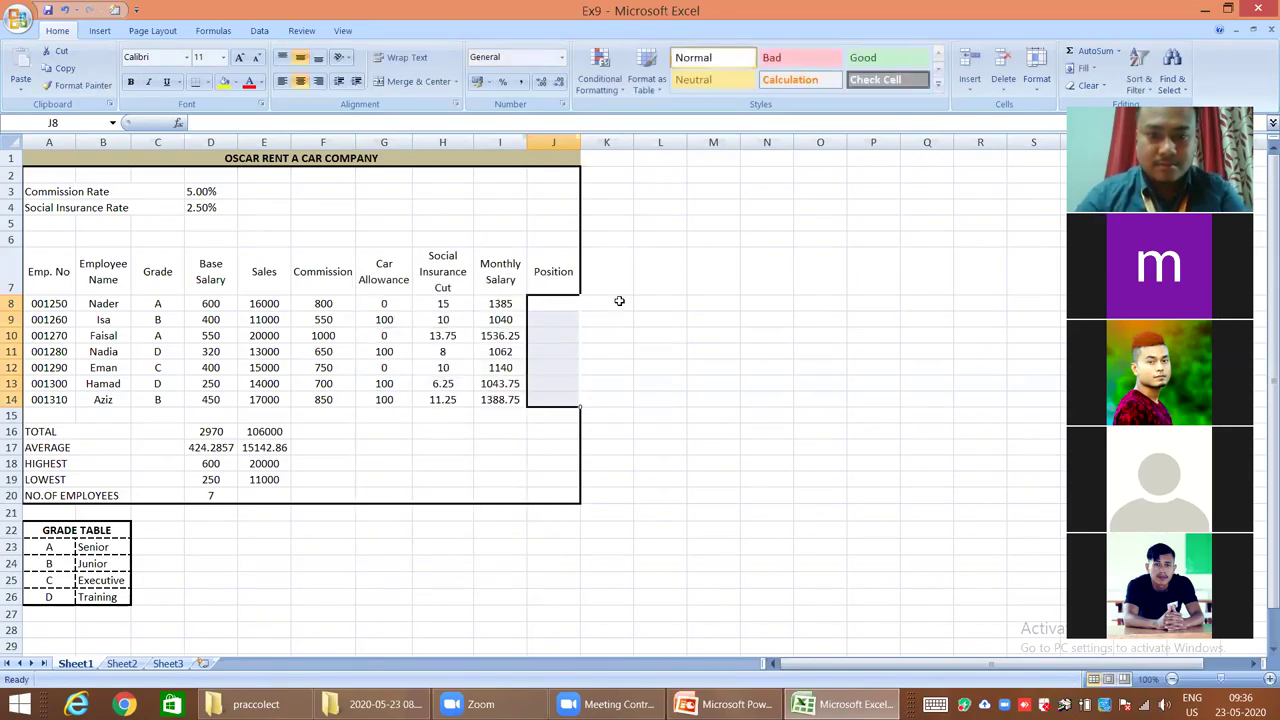
Start a new formula in the empty Position cell J8 with the VLOOKUP function
left_click(561, 303)
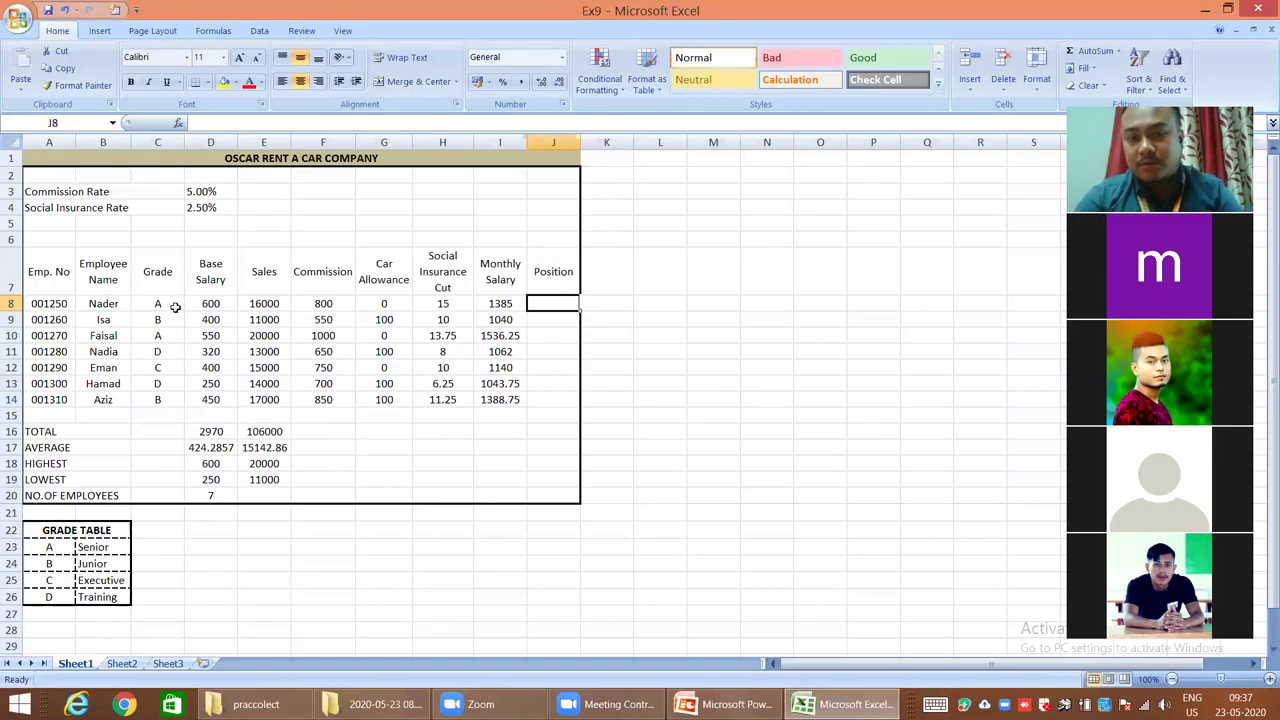
double_click(564, 306)
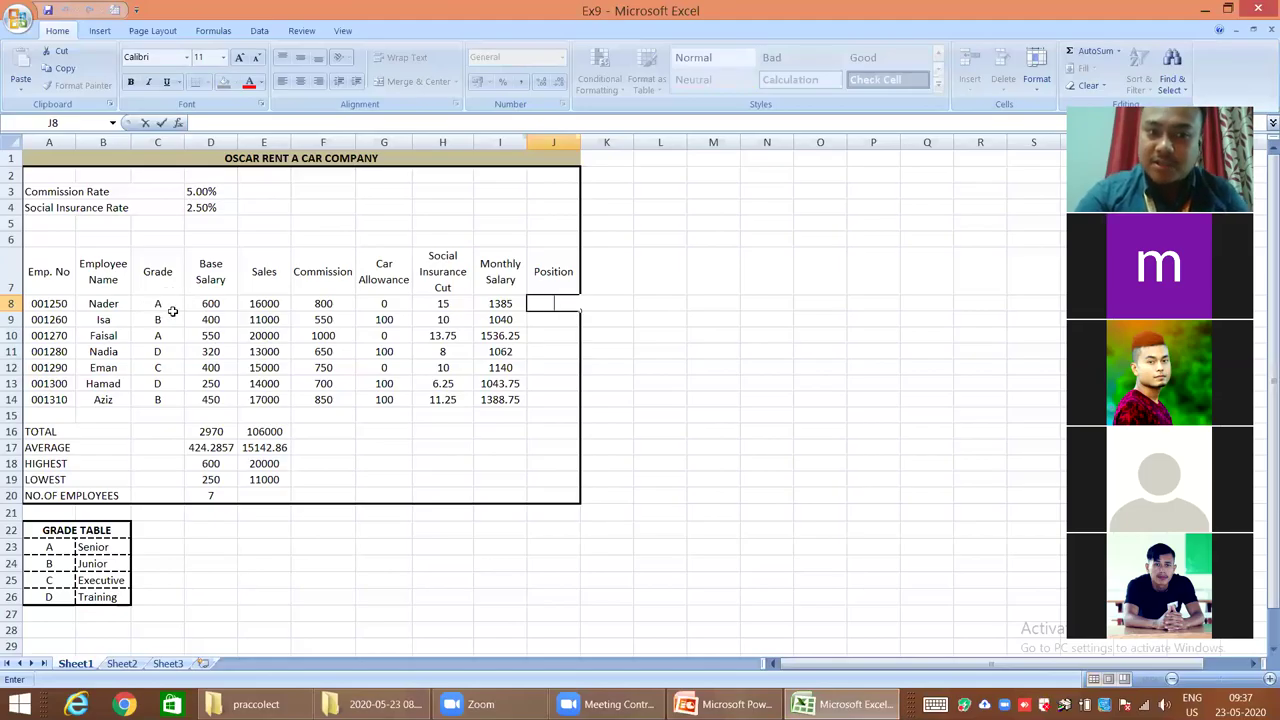
left_click(206, 119)
type("=v")
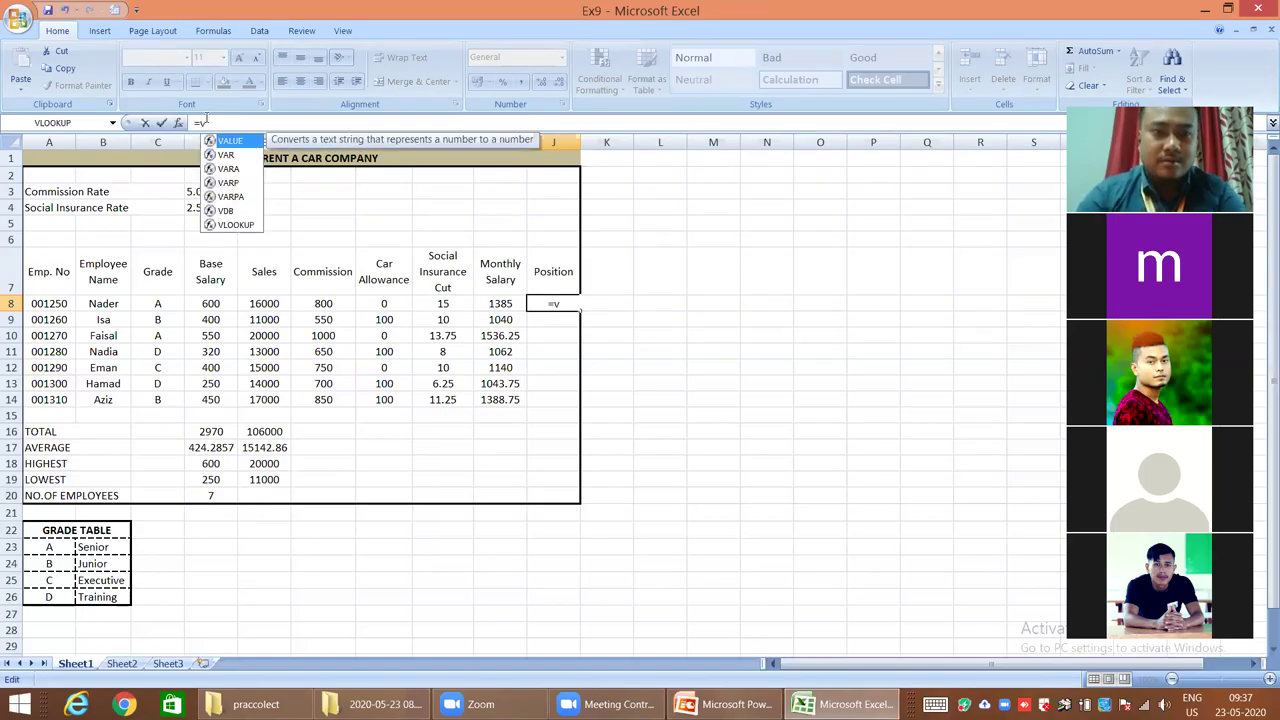
left_click(240, 226)
double_click(240, 226)
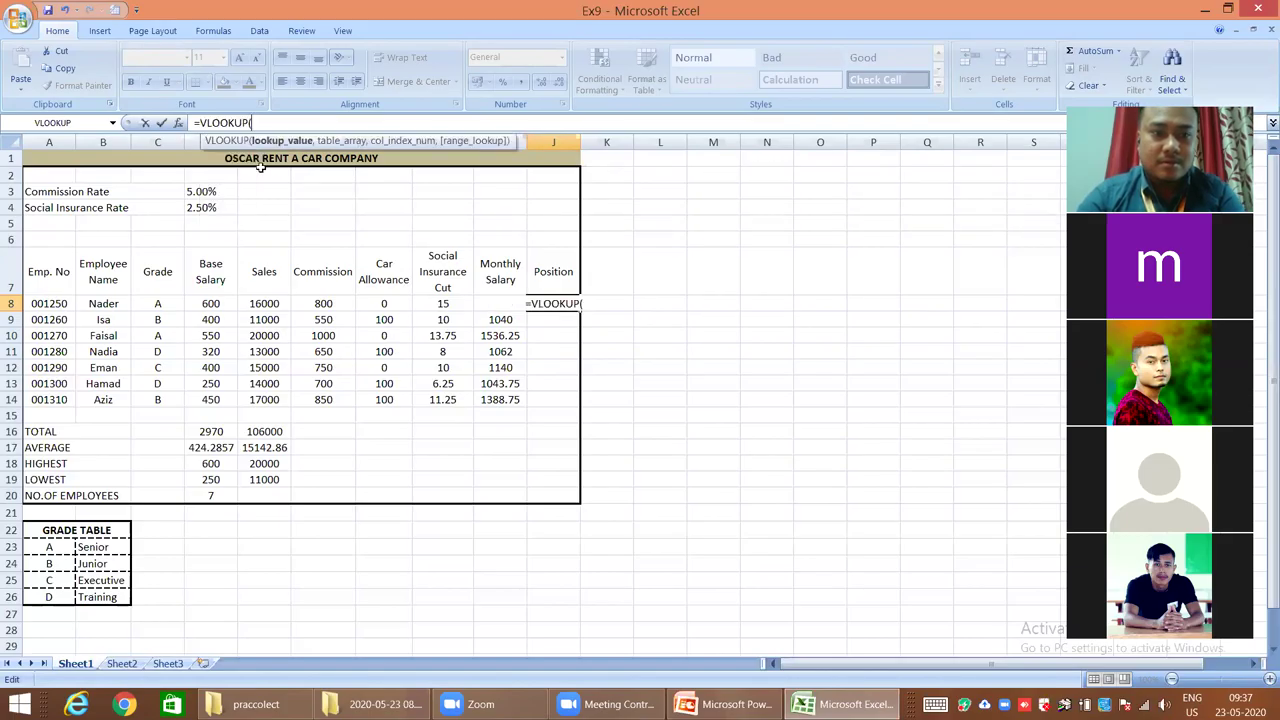